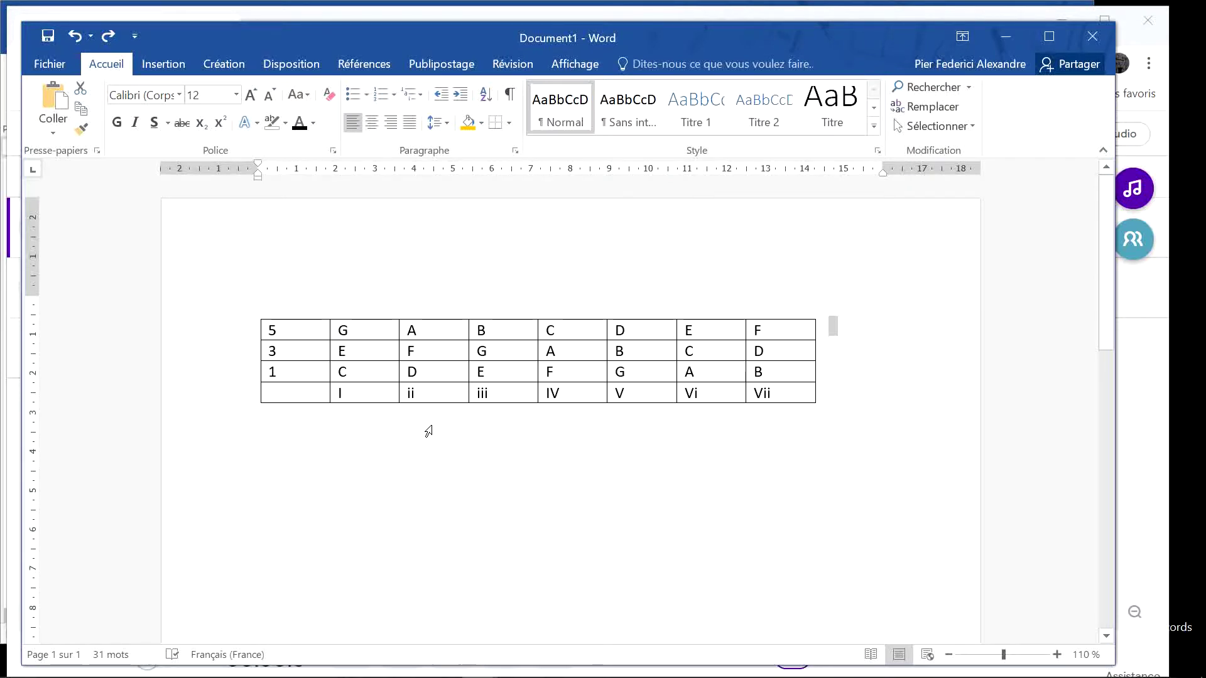
Step: Shade the C, E and G cells of the table's I column orange
{"action": "left_click_drag", "start_coordinate": [379, 375], "coordinate": [371, 334]}
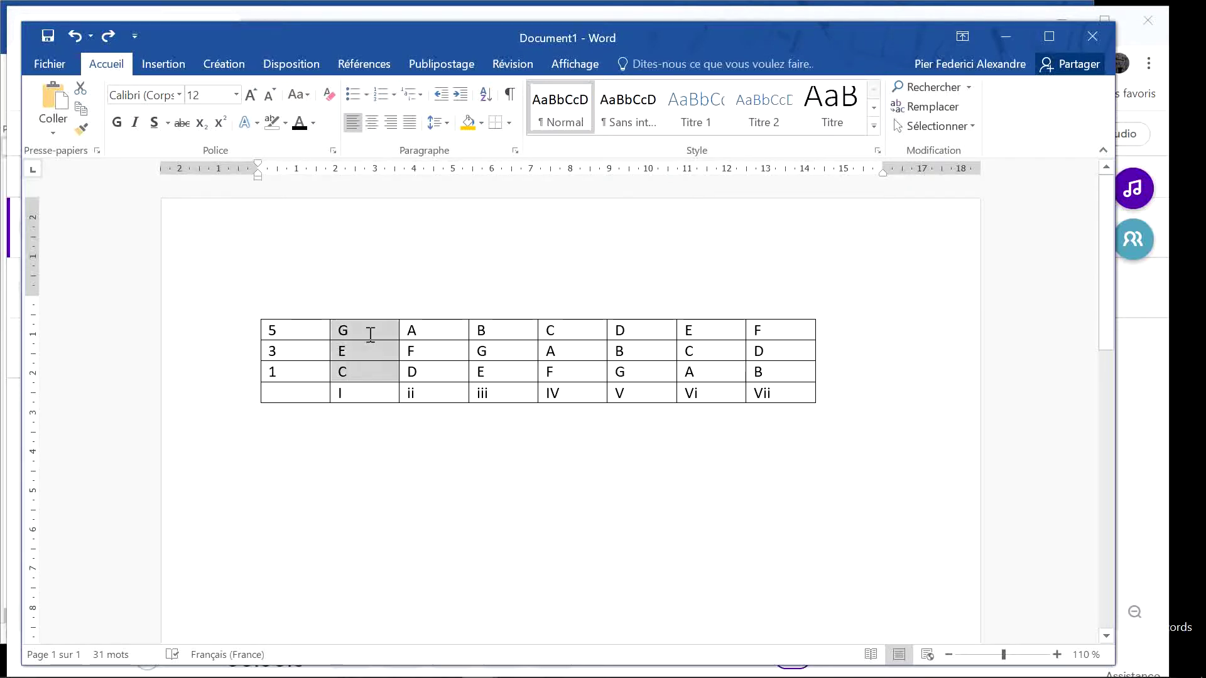
{"action": "left_click", "coordinate": [465, 124]}
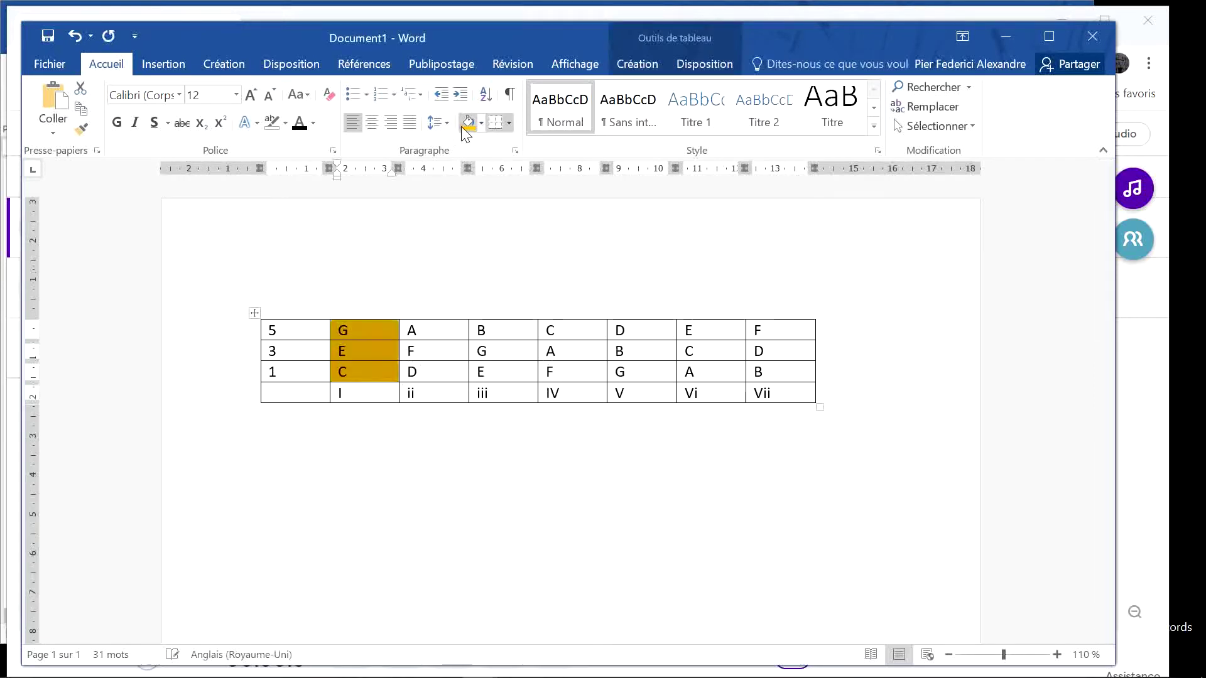
{"action": "left_click", "coordinate": [359, 370]}
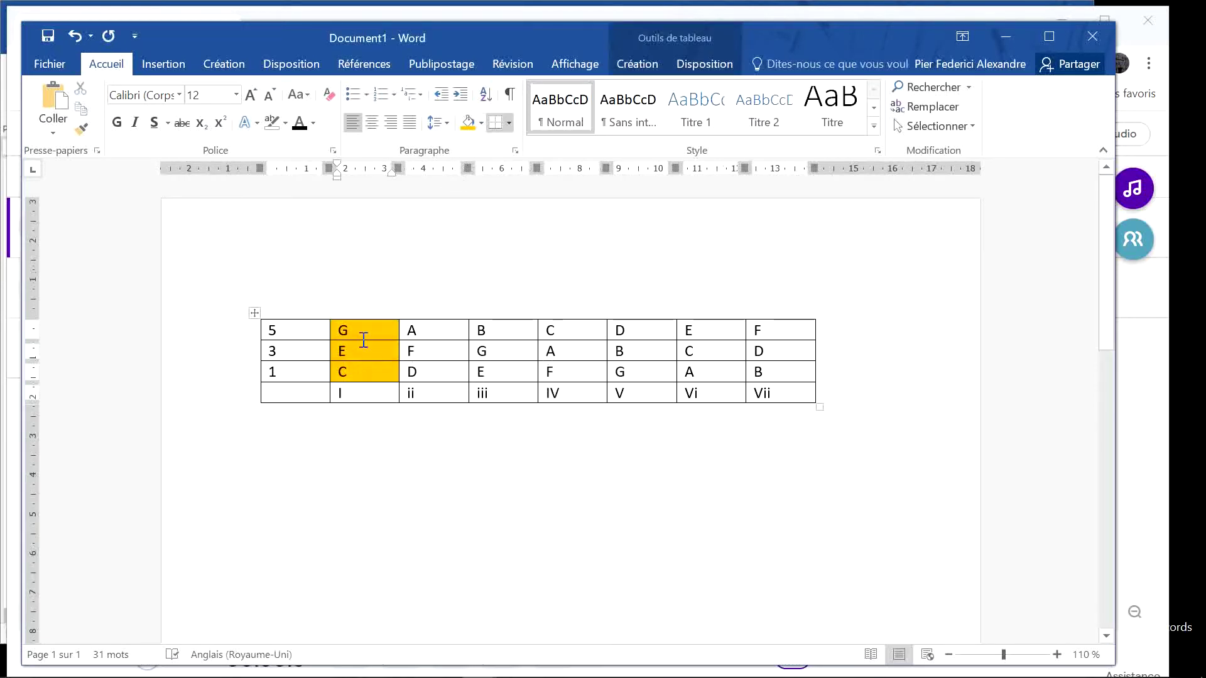
{"action": "left_click", "coordinate": [363, 341]}
Step: Switch to Soundtrap, create a region in measure 1 of the Grand Piano track and set the grid size to 1/1
{"action": "key", "text": "alt+Tab"}
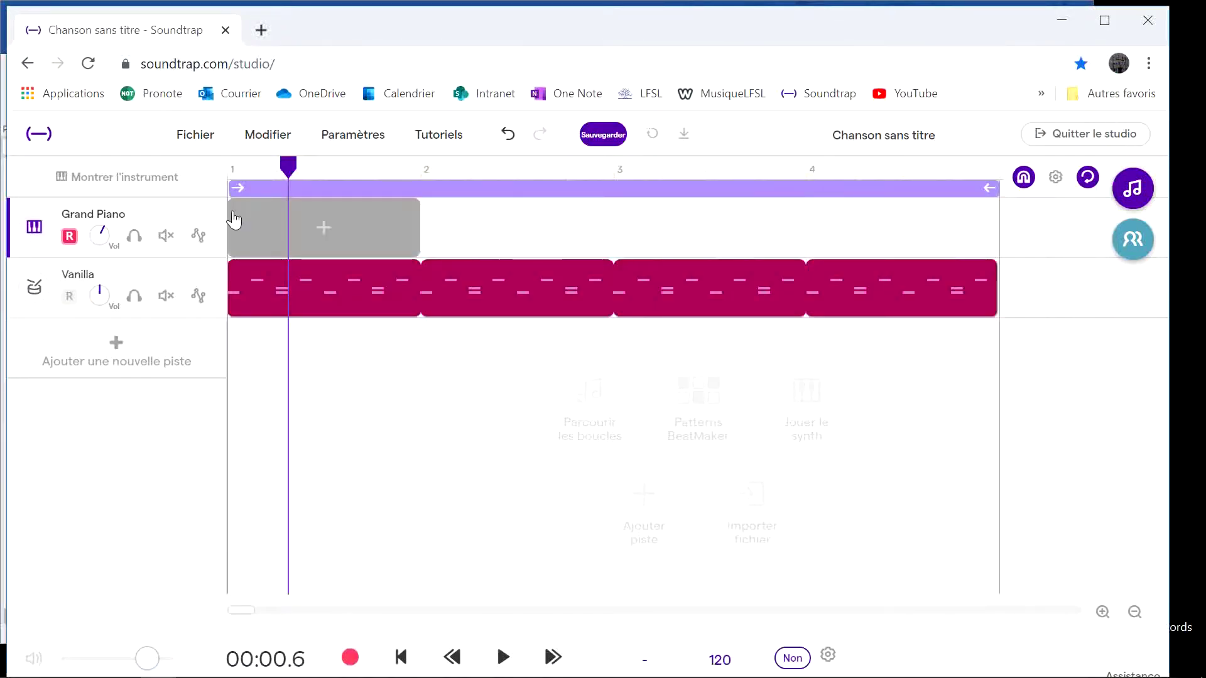
{"action": "left_click", "coordinate": [284, 226]}
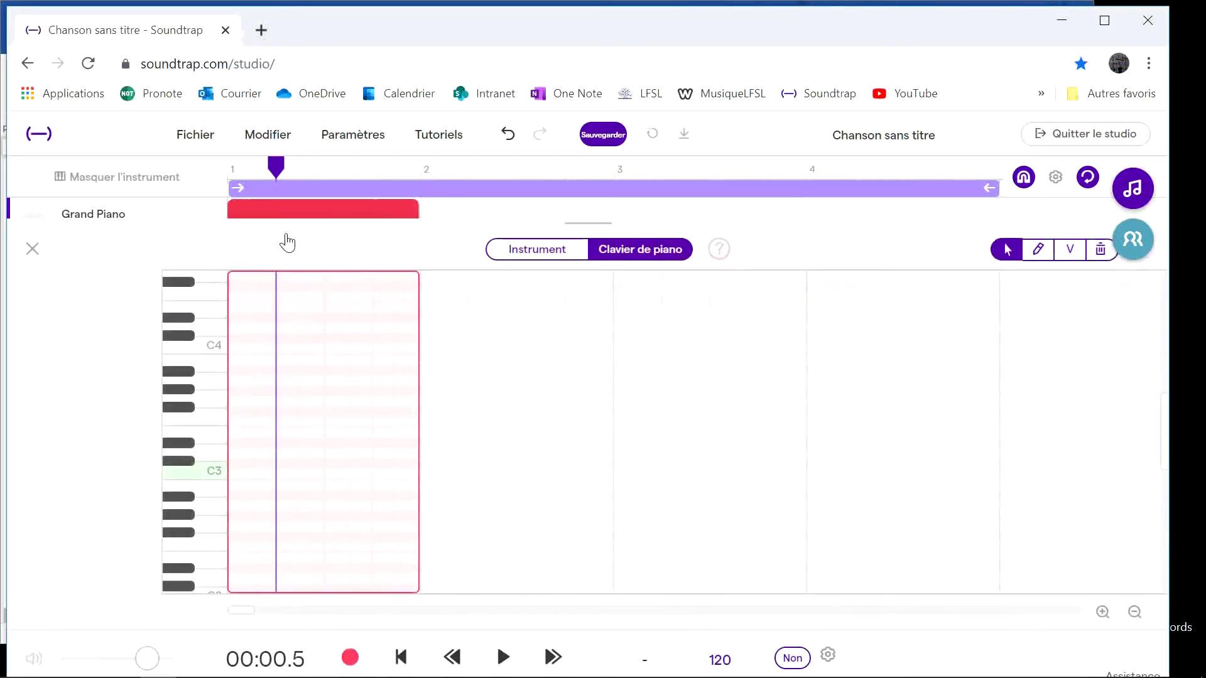
{"action": "left_click", "coordinate": [208, 361]}
{"action": "left_click", "coordinate": [1055, 177]}
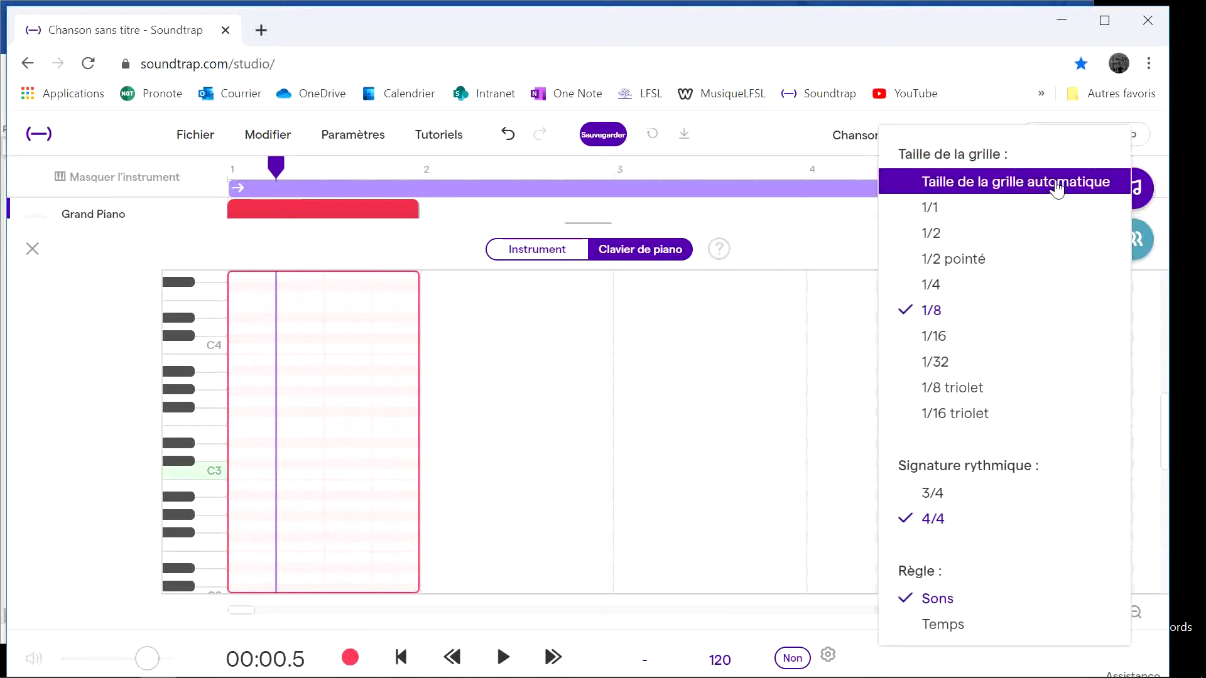
{"action": "left_click", "coordinate": [933, 210]}
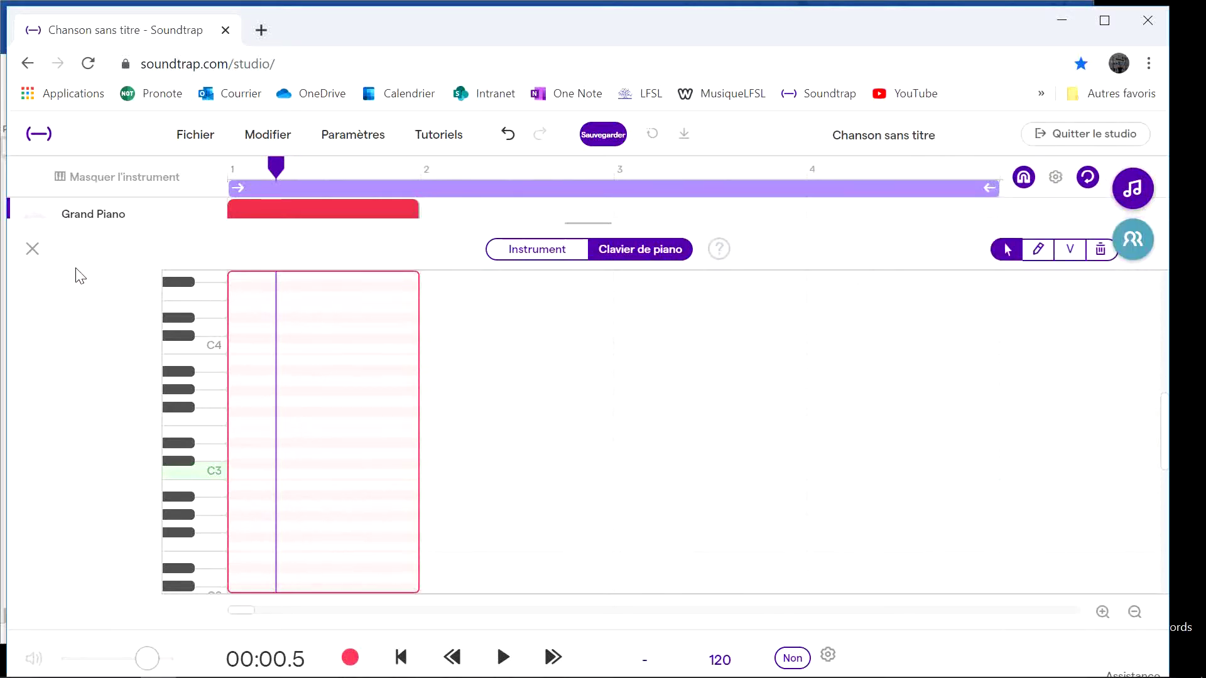
Step: Reopen the Grand Piano region in the piano roll and add a full-measure C3 note in measure 1
{"action": "left_click", "coordinate": [32, 248]}
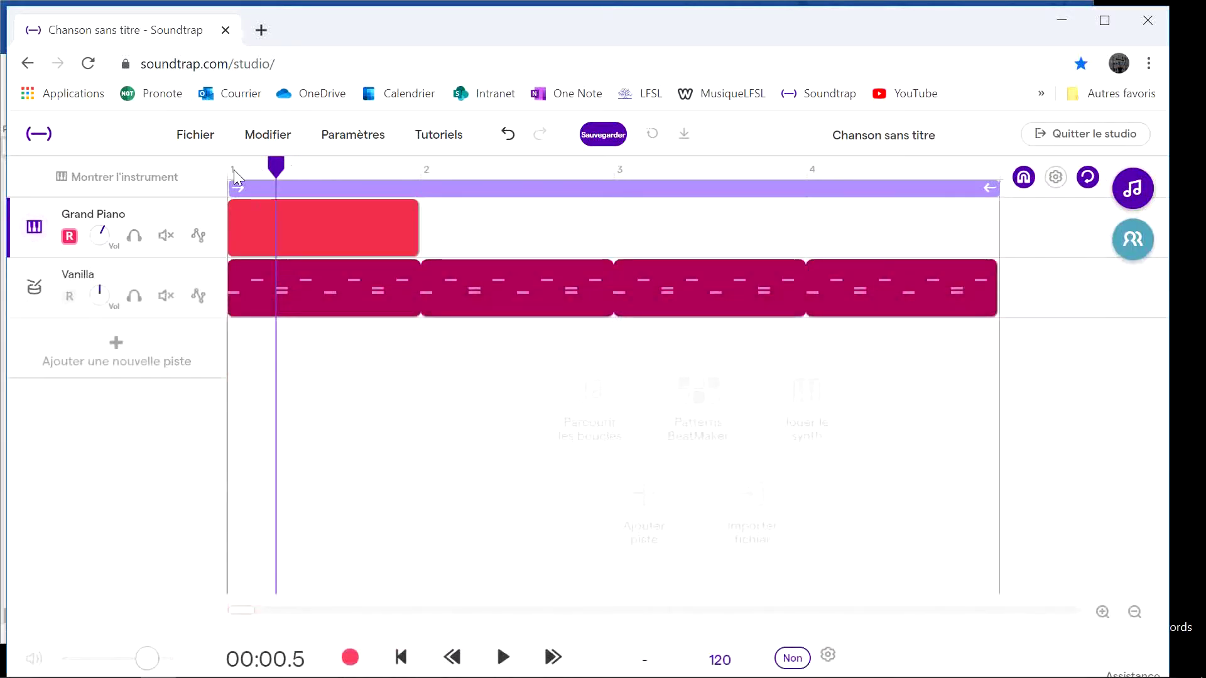
{"action": "left_click", "coordinate": [263, 170]}
{"action": "left_click", "coordinate": [430, 167]}
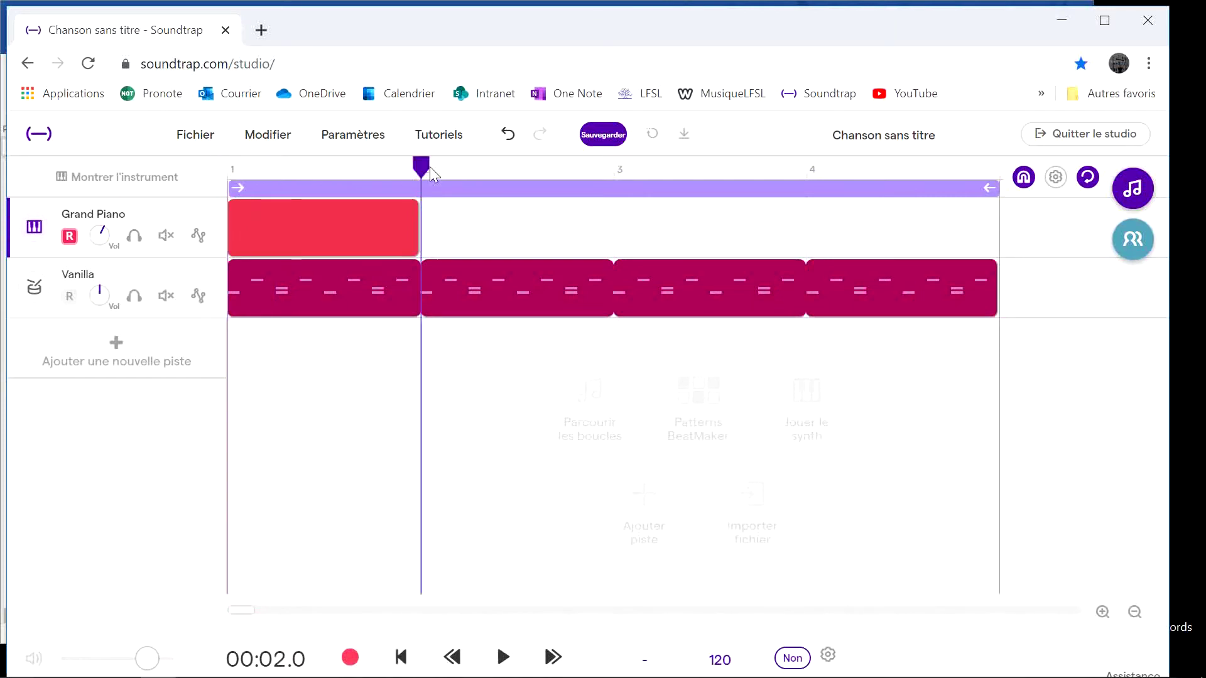
{"action": "double_click", "coordinate": [319, 224]}
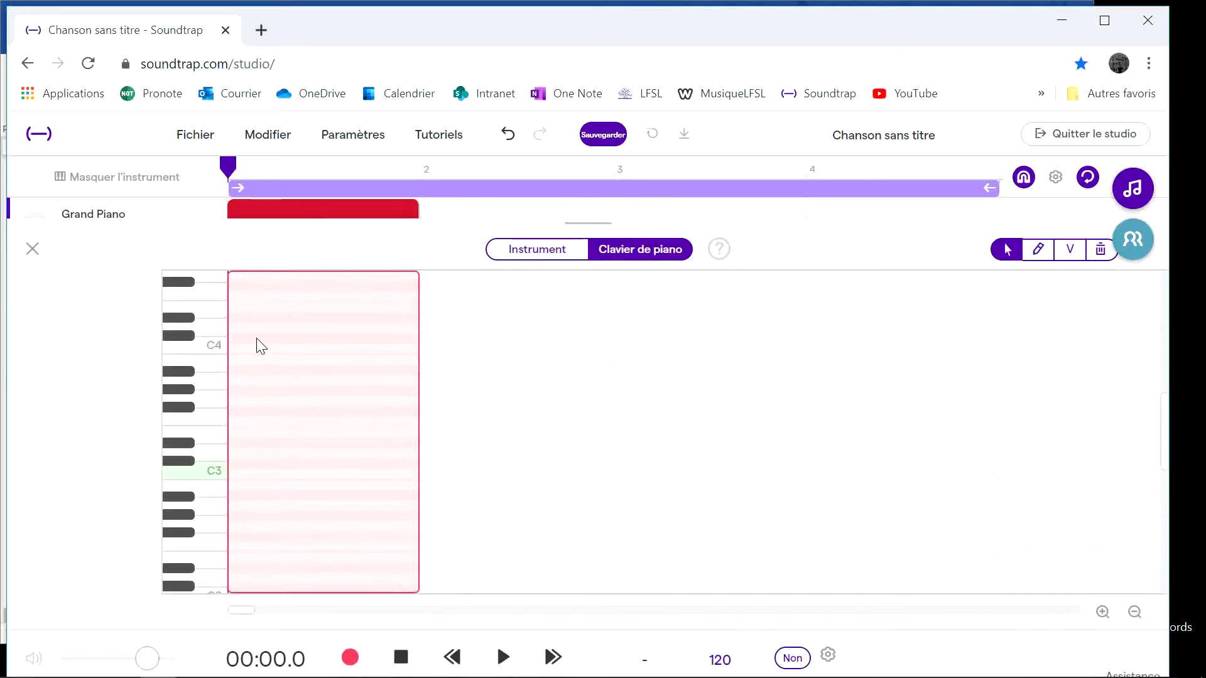
{"action": "double_click", "coordinate": [246, 463]}
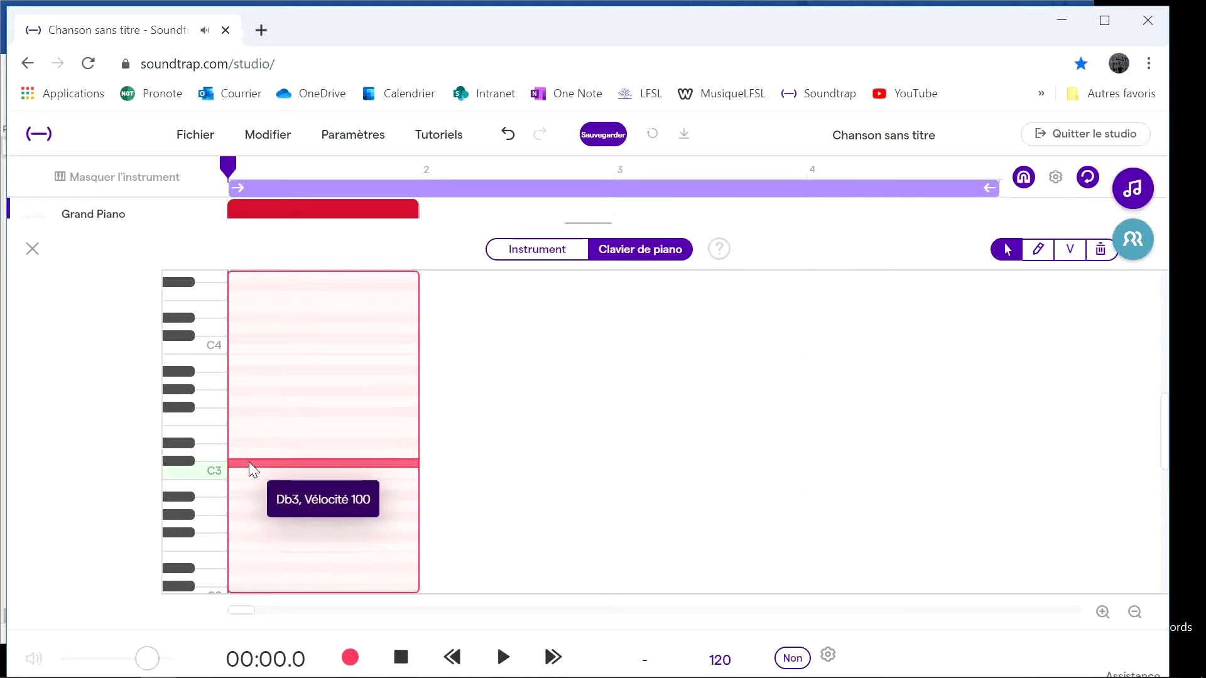
{"action": "left_click_drag", "start_coordinate": [249, 462], "coordinate": [248, 469]}
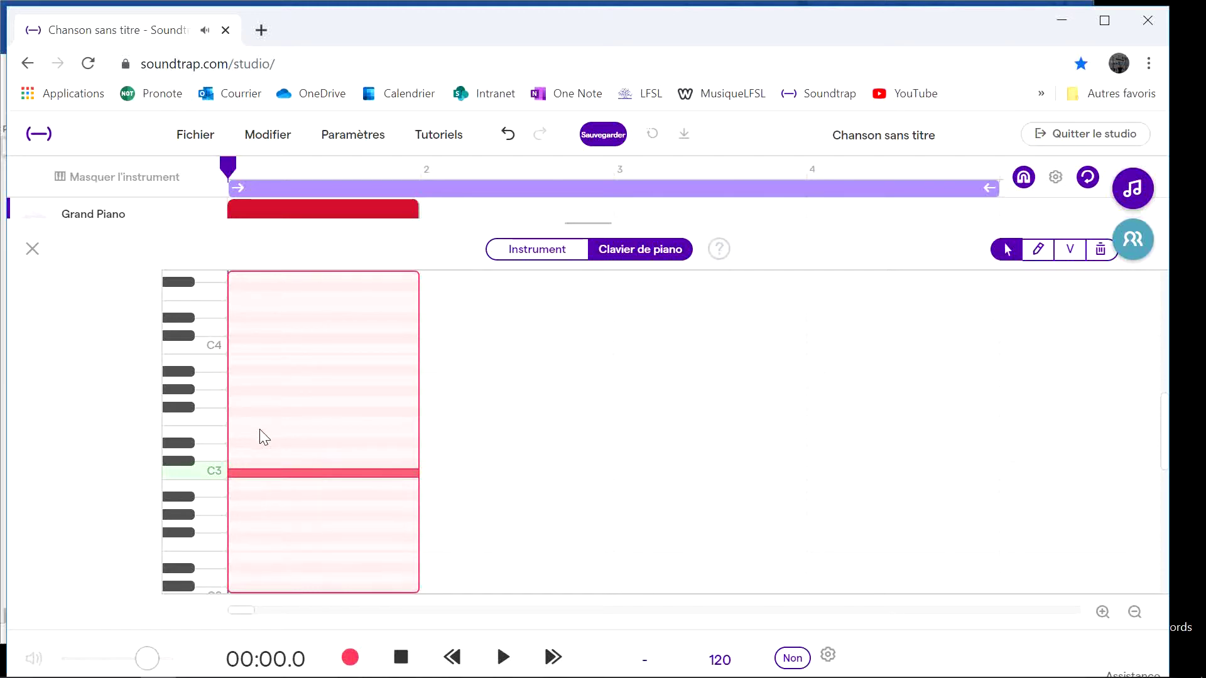
Step: Check the I chord in the Word table and add a full-measure E3 note above C3 in Soundtrap
{"action": "key", "text": "alt+Tab"}
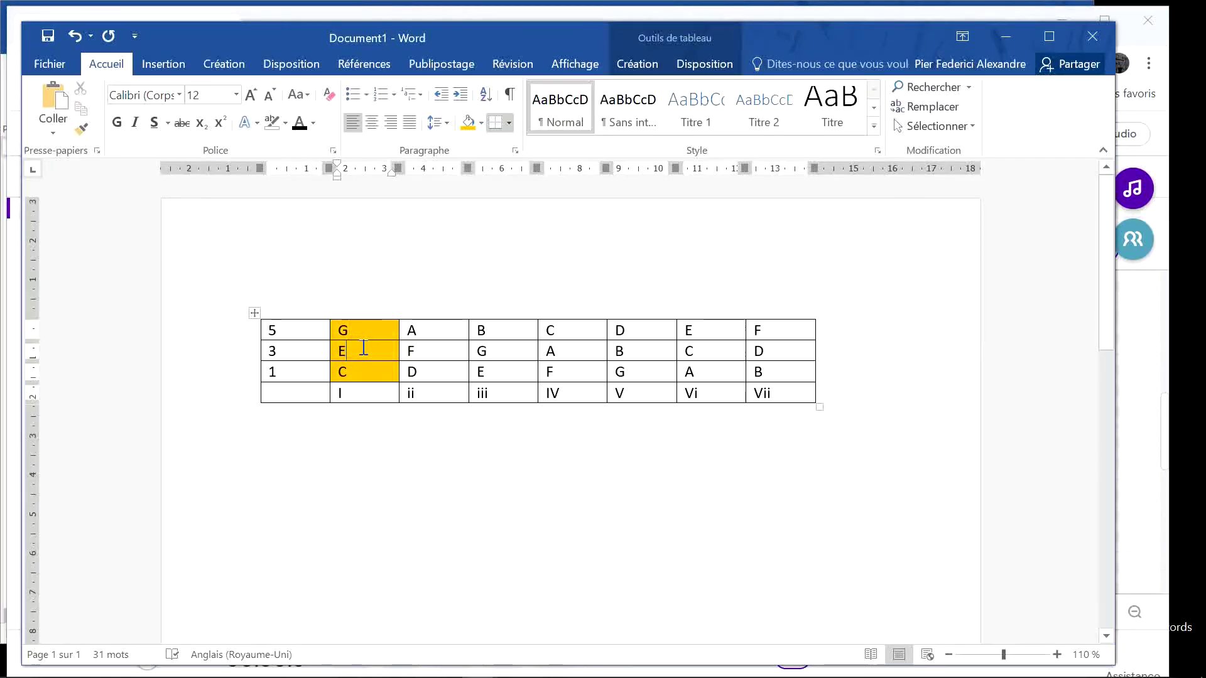
{"action": "key", "text": "alt+Tab"}
{"action": "double_click", "coordinate": [266, 444]}
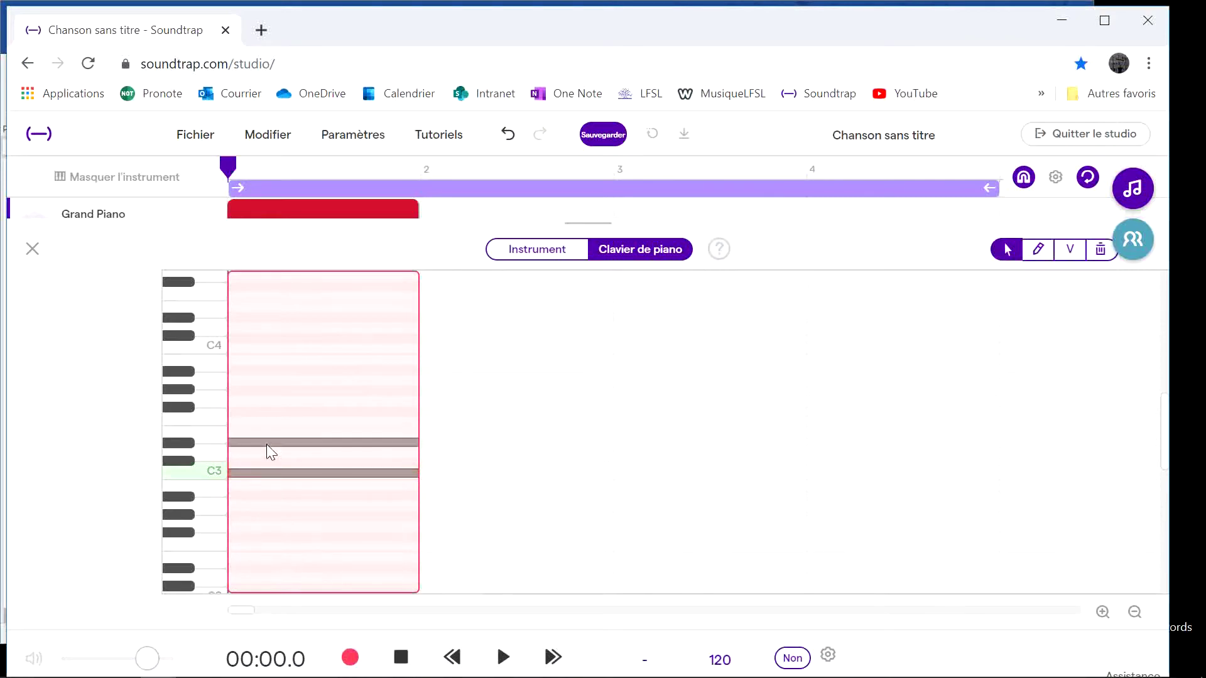
{"action": "left_click_drag", "start_coordinate": [266, 444], "coordinate": [273, 432]}
Step: Consult the Word table again and add a full-measure G3 note to complete the measure 1 chord in Soundtrap
{"action": "key", "text": "alt+Tab"}
{"action": "key", "text": "alt+Tab"}
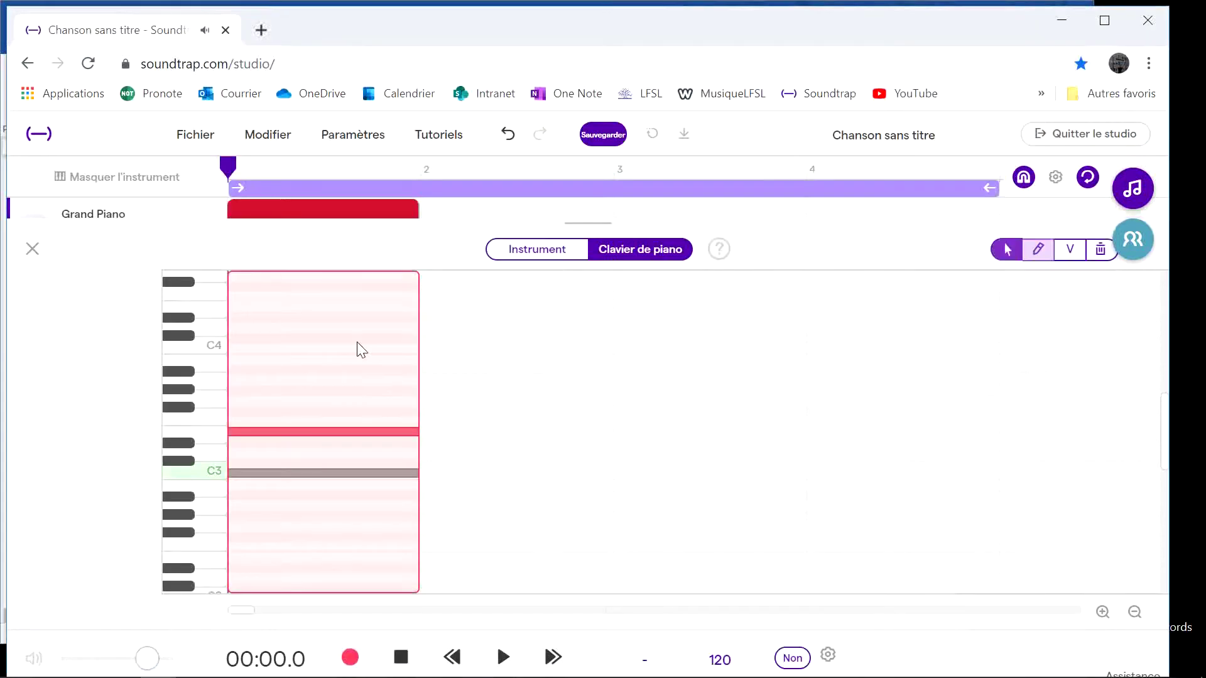
{"action": "double_click", "coordinate": [310, 394]}
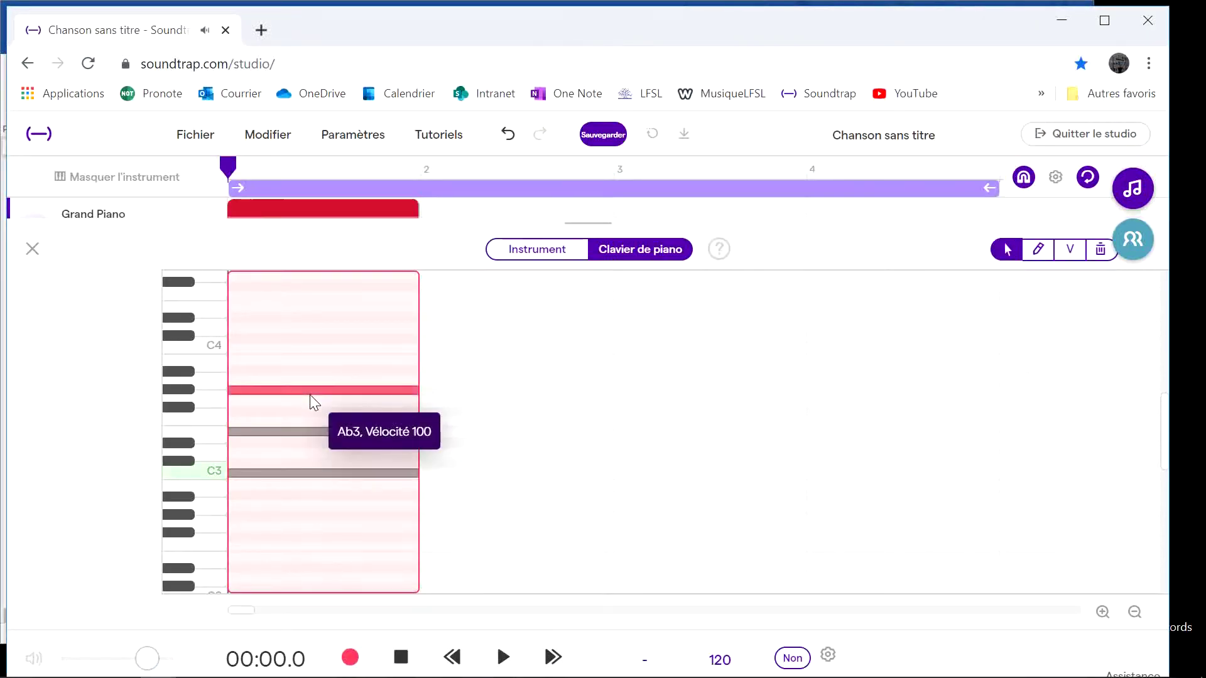
{"action": "left_click_drag", "start_coordinate": [310, 394], "coordinate": [310, 401]}
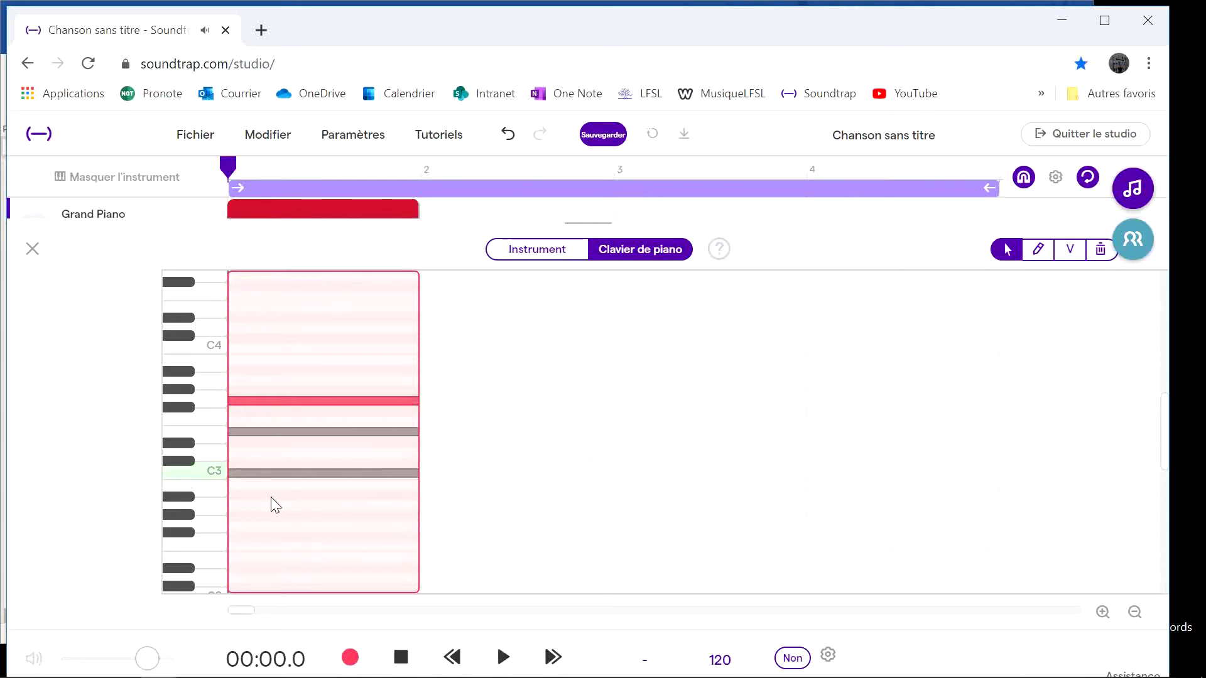
Step: Review the I chord in the Word table, return to Soundtrap and play back the chord in measure 1
{"action": "key", "text": "alt+Tab"}
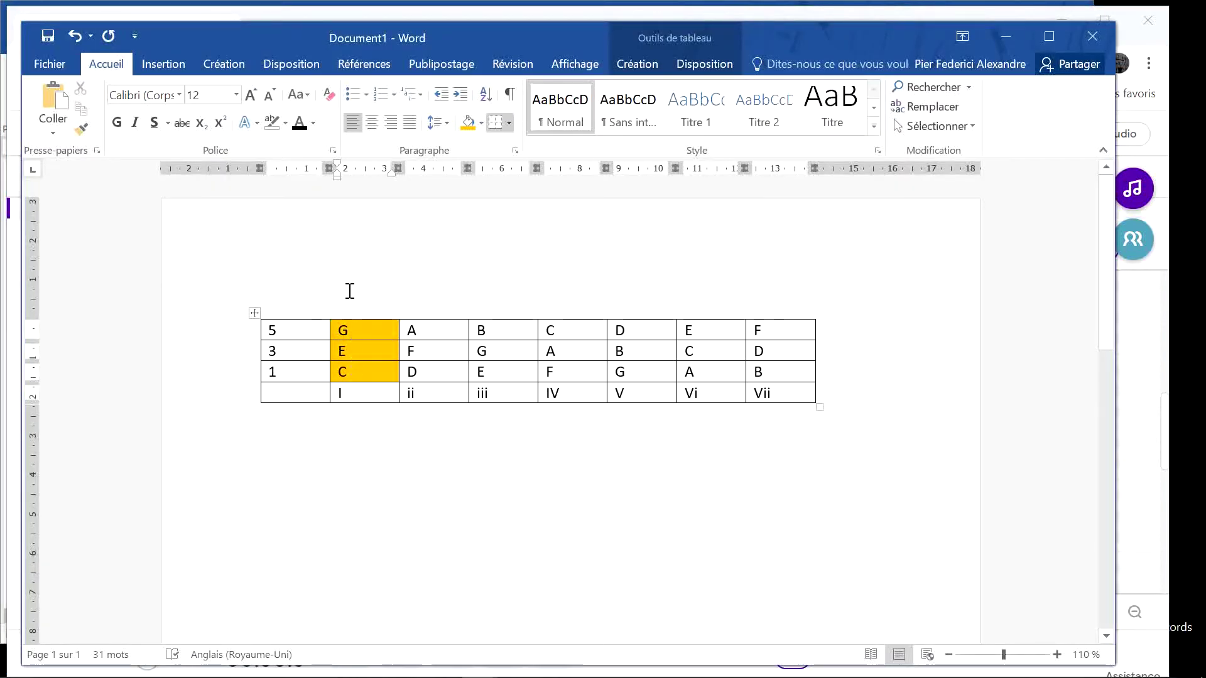
{"action": "key", "text": "alt+Tab"}
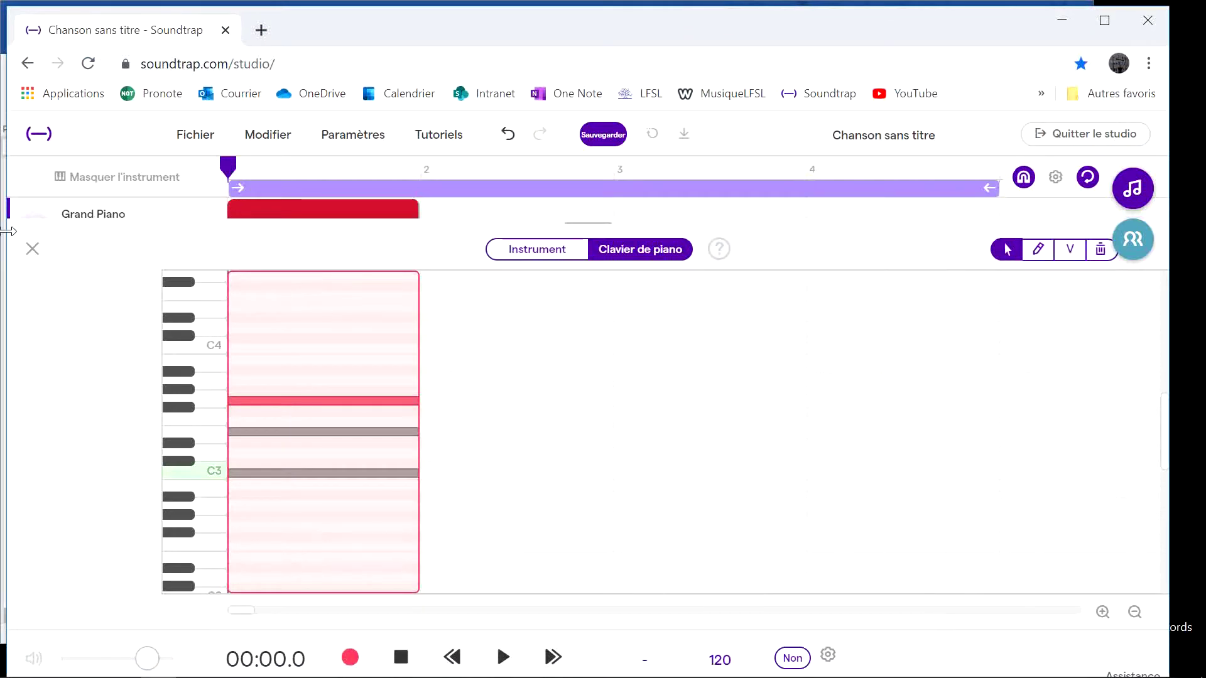
{"action": "key", "text": "space"}
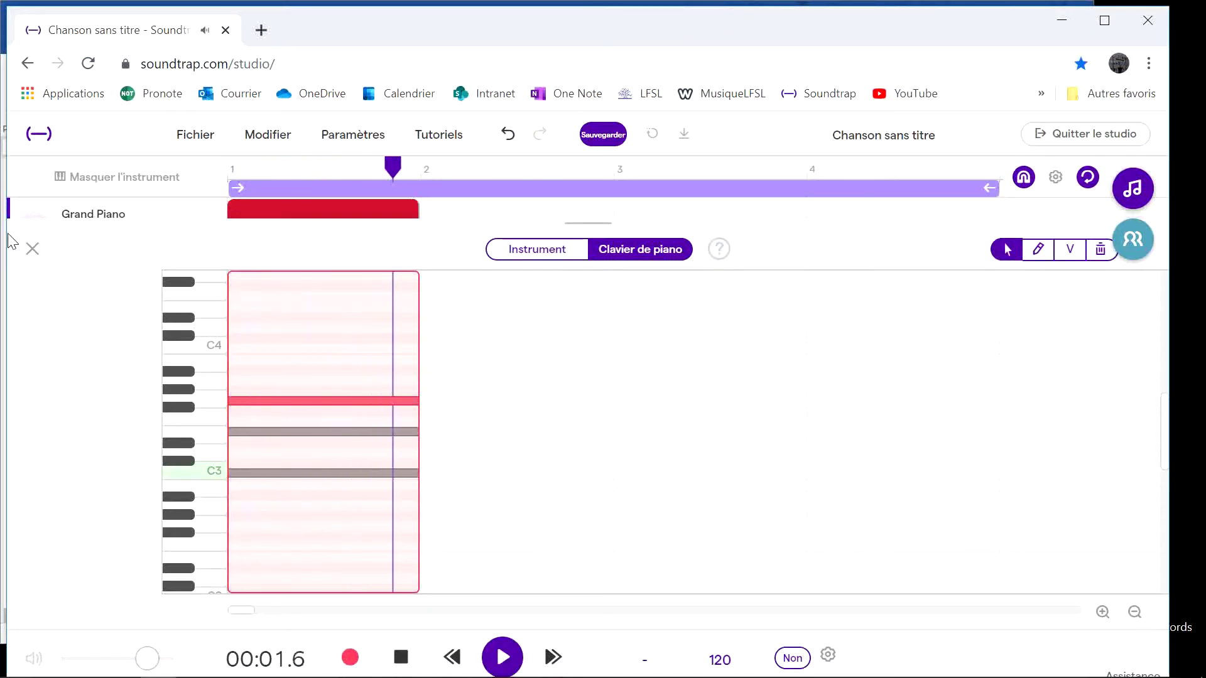
Step: Switch to Word and shade the A, C and E cells of the table's Vi column orange
{"action": "key", "text": "alt+Tab"}
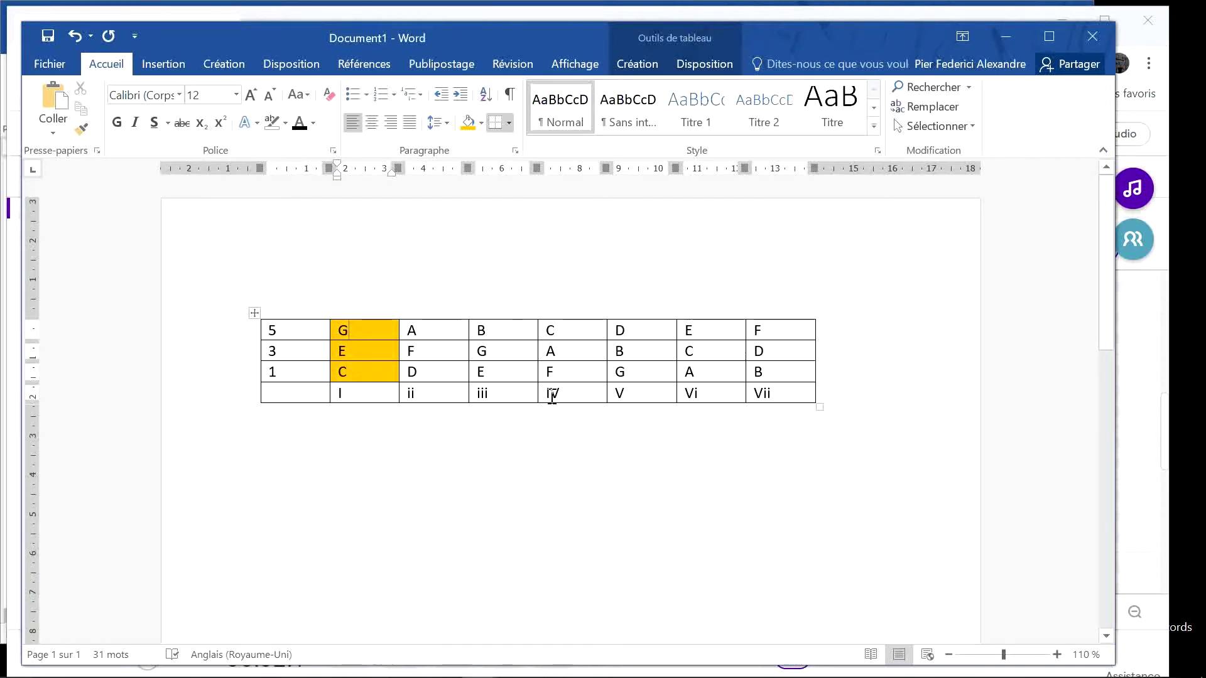
{"action": "left_click_drag", "start_coordinate": [712, 378], "coordinate": [713, 331]}
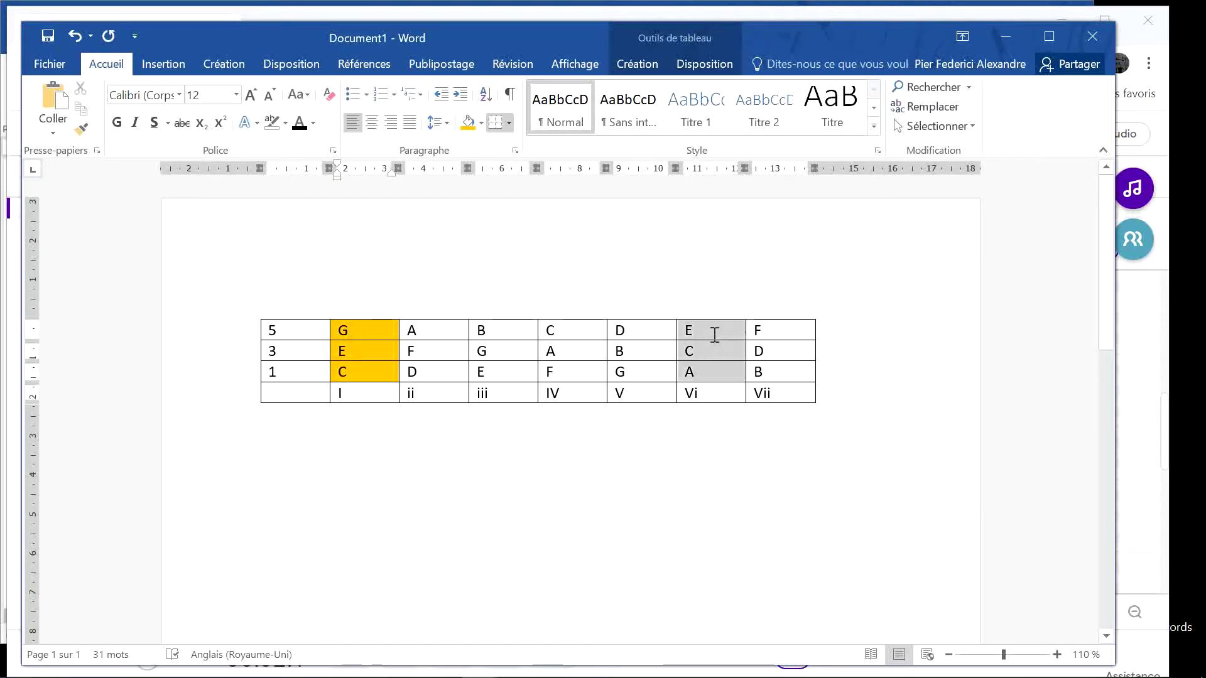
{"action": "left_click", "coordinate": [468, 123]}
{"action": "left_click", "coordinate": [717, 377]}
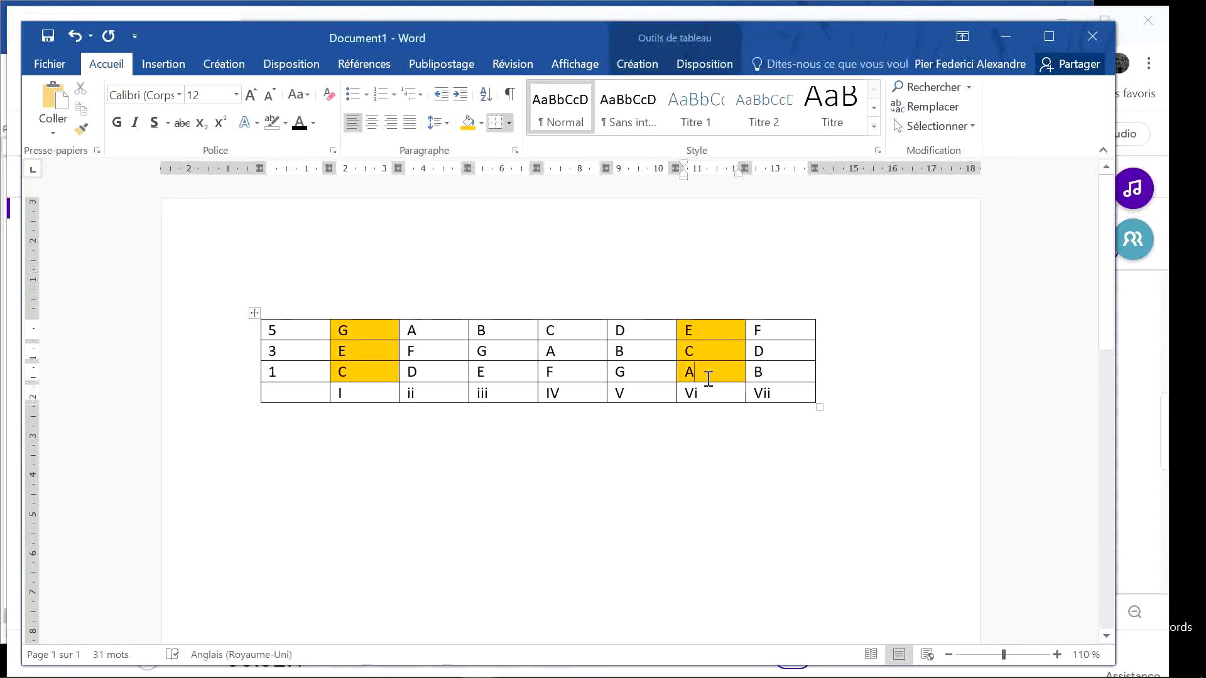
Step: Switch to Soundtrap and extend the Grand Piano region to the end of measure 2
{"action": "key", "text": "alt+Tab"}
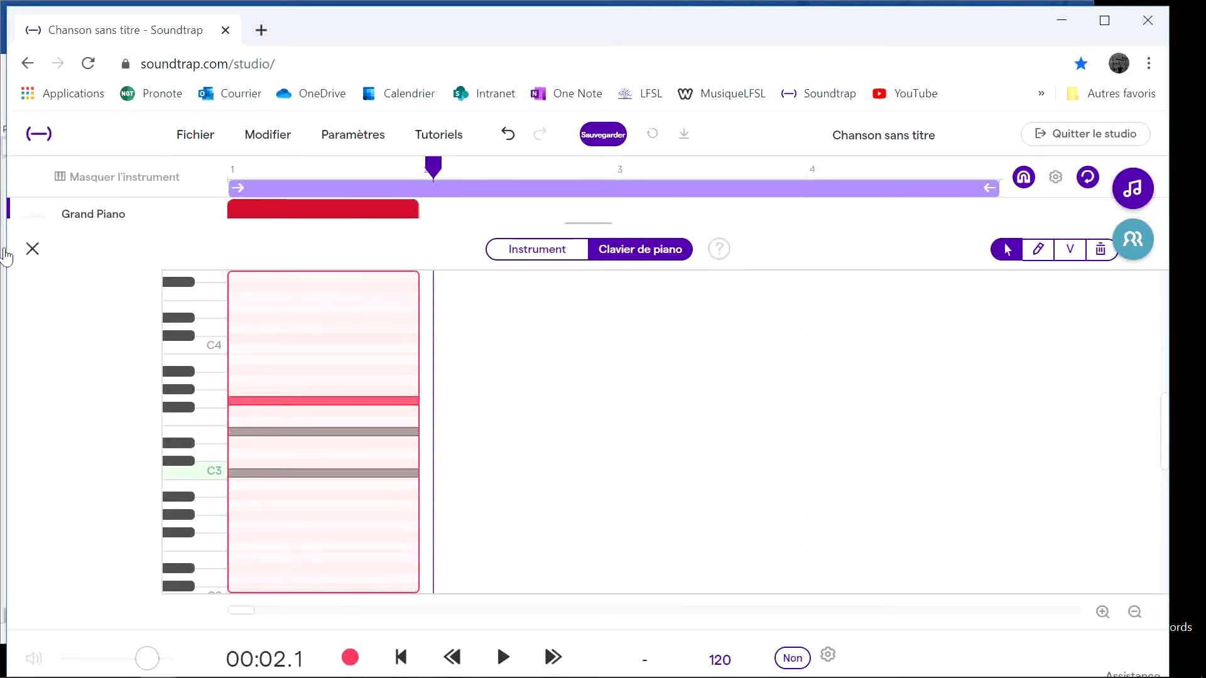
{"action": "left_click", "coordinate": [32, 250]}
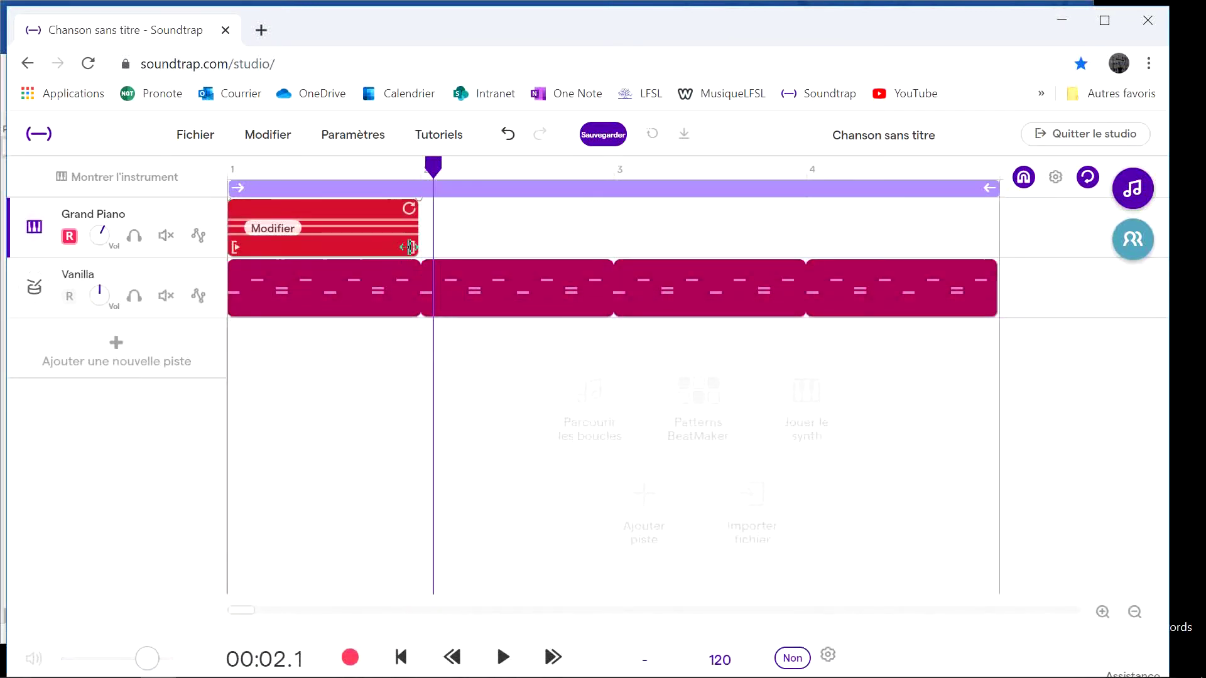
{"action": "left_click_drag", "start_coordinate": [410, 247], "coordinate": [613, 246]}
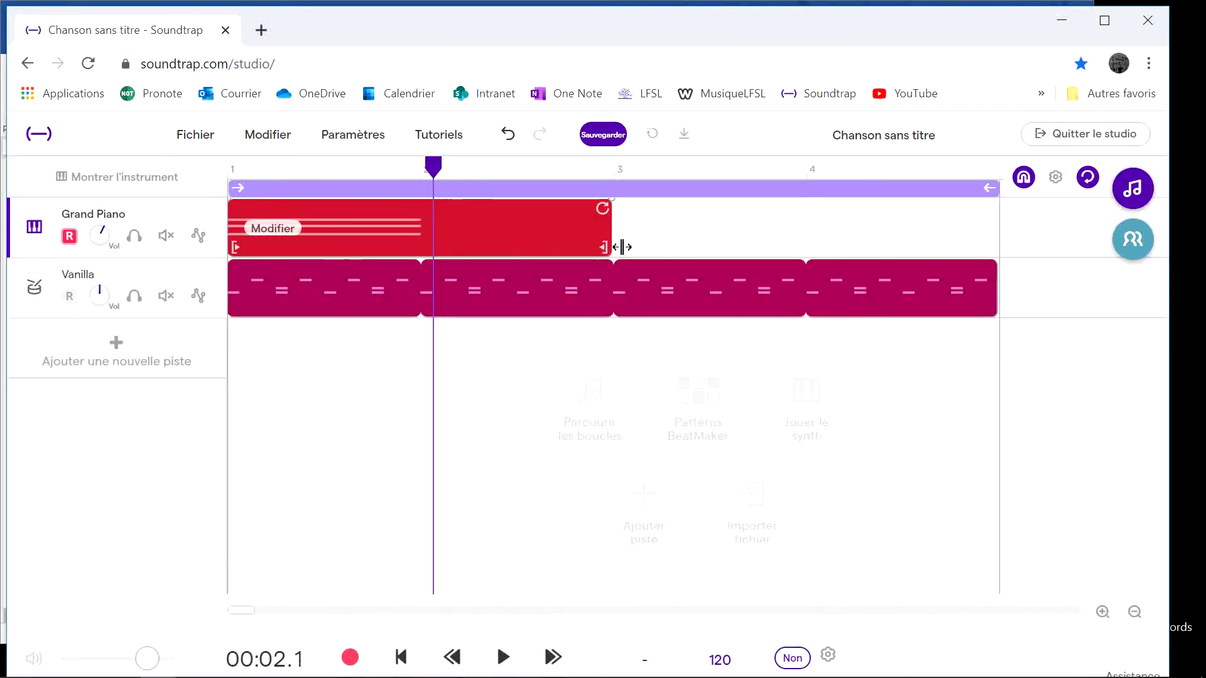
Step: Move the playhead to measure 2, reopen the Grand Piano region and add a full-measure A2 note there
{"action": "left_click", "coordinate": [427, 171]}
{"action": "double_click", "coordinate": [472, 206]}
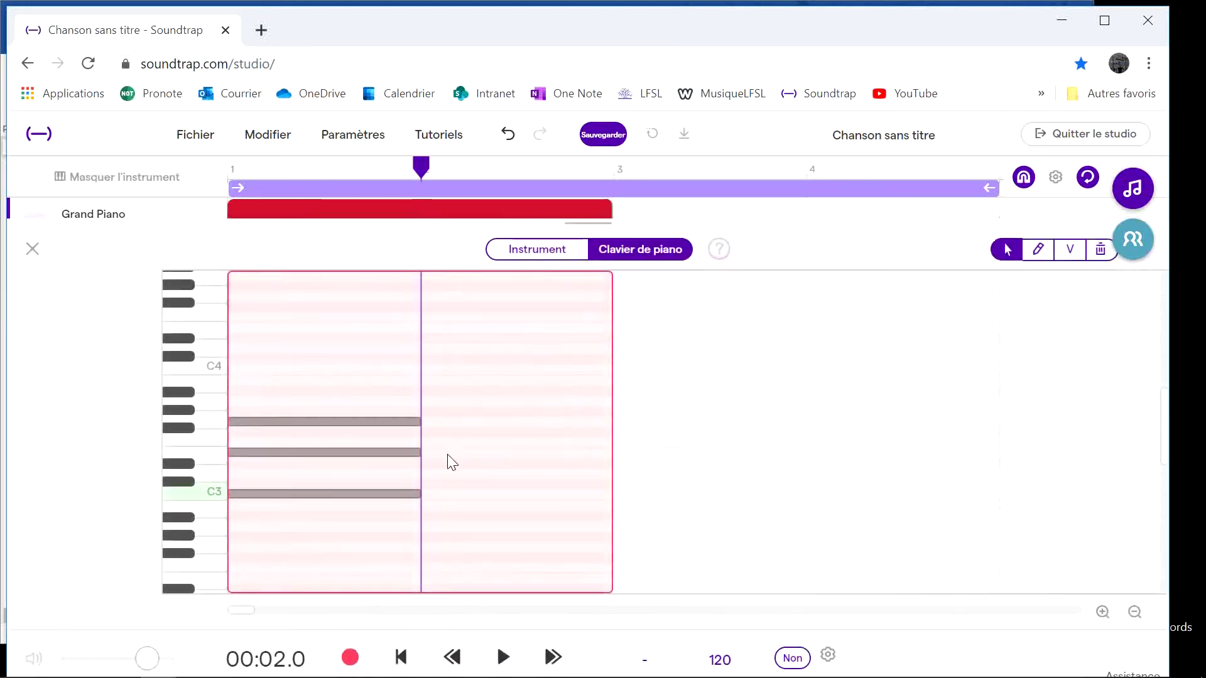
{"action": "left_click", "coordinate": [491, 494]}
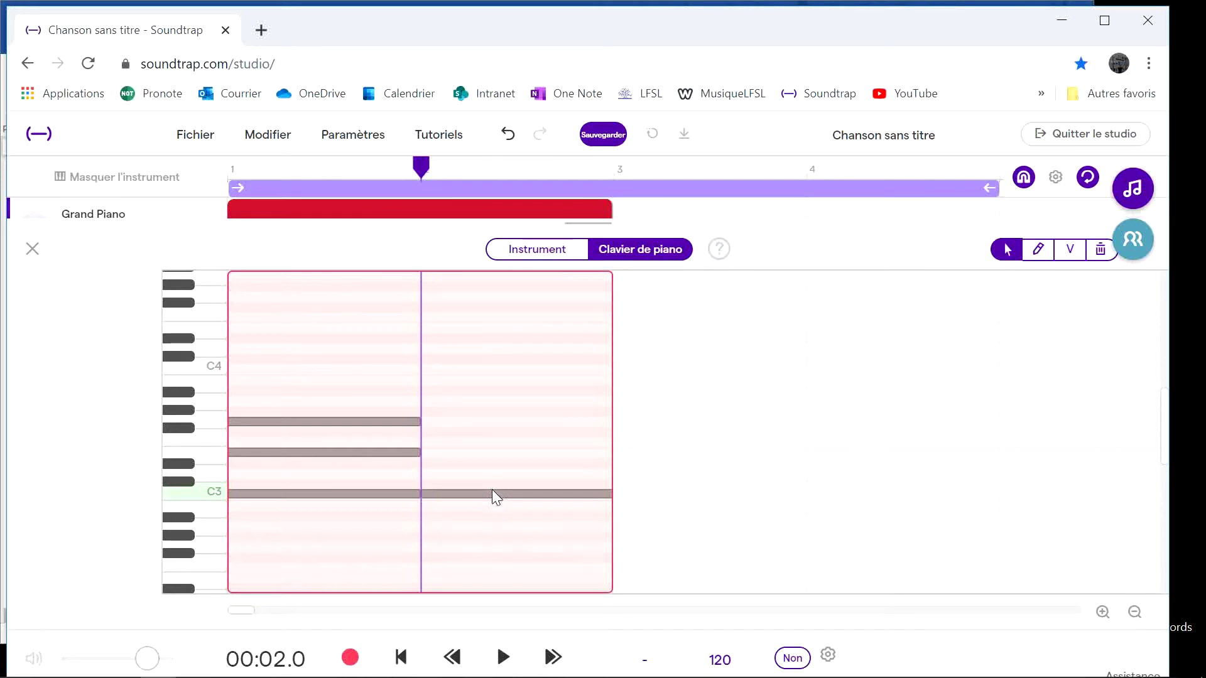
{"action": "left_click", "coordinate": [491, 493]}
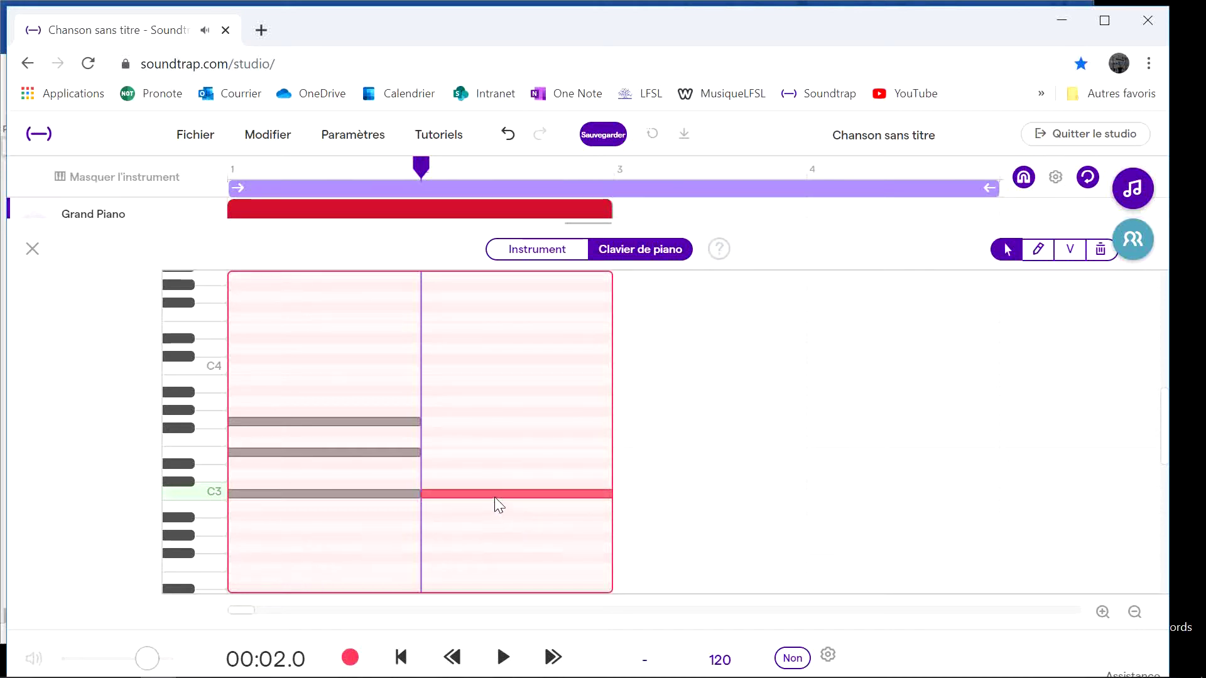
{"action": "left_click_drag", "start_coordinate": [495, 496], "coordinate": [495, 526]}
Step: Check the Vi chord in the Word table and add a full-measure C3 note in measure 2 in Soundtrap
{"action": "key", "text": "alt+Tab"}
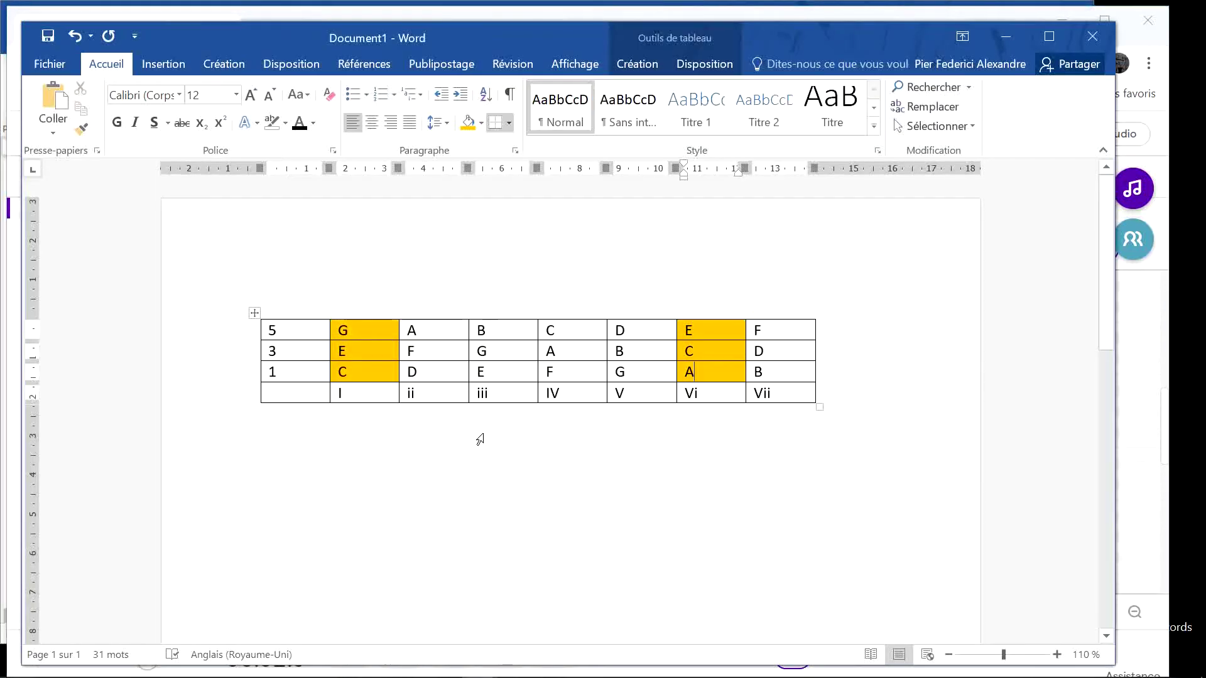
{"action": "left_click", "coordinate": [749, 353]}
{"action": "key", "text": "alt+Tab"}
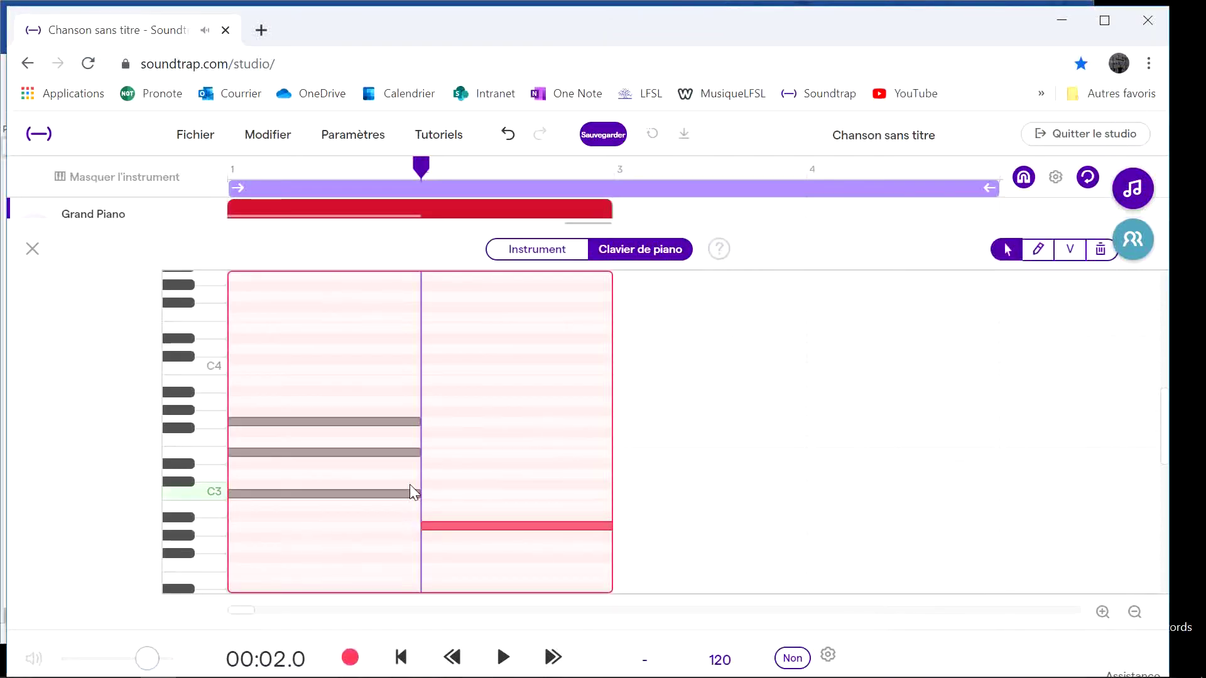
{"action": "left_click", "coordinate": [391, 493]}
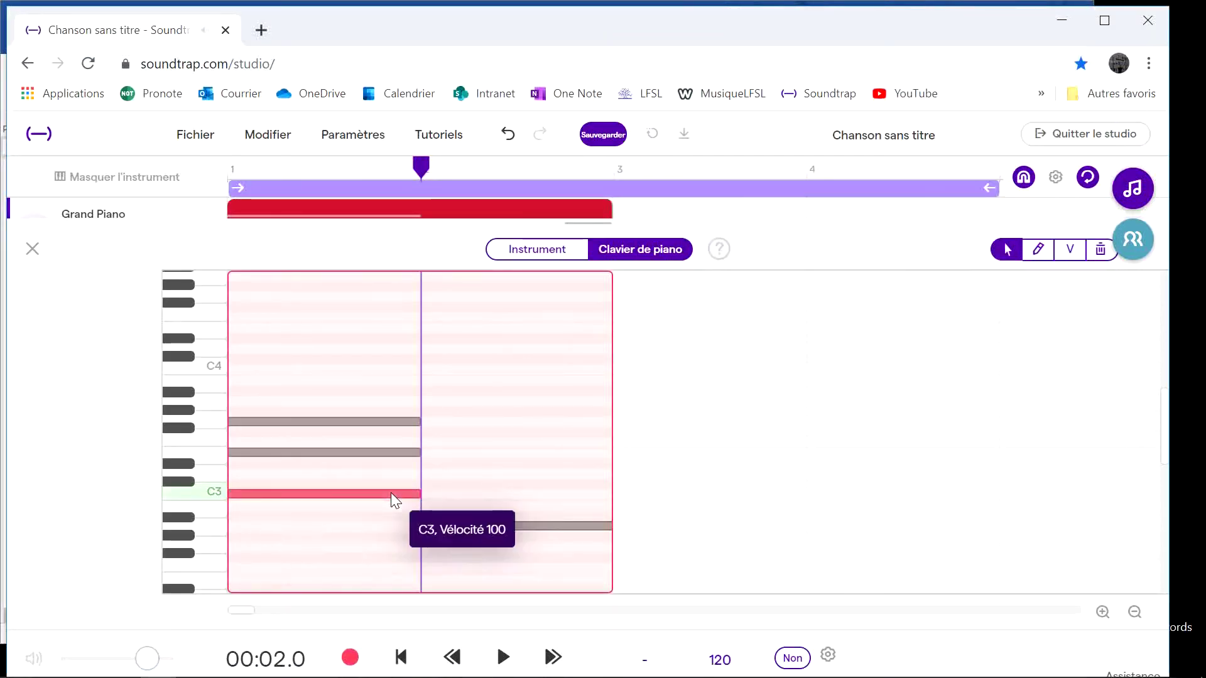
{"action": "left_click", "coordinate": [439, 493]}
{"action": "double_click", "coordinate": [443, 493]}
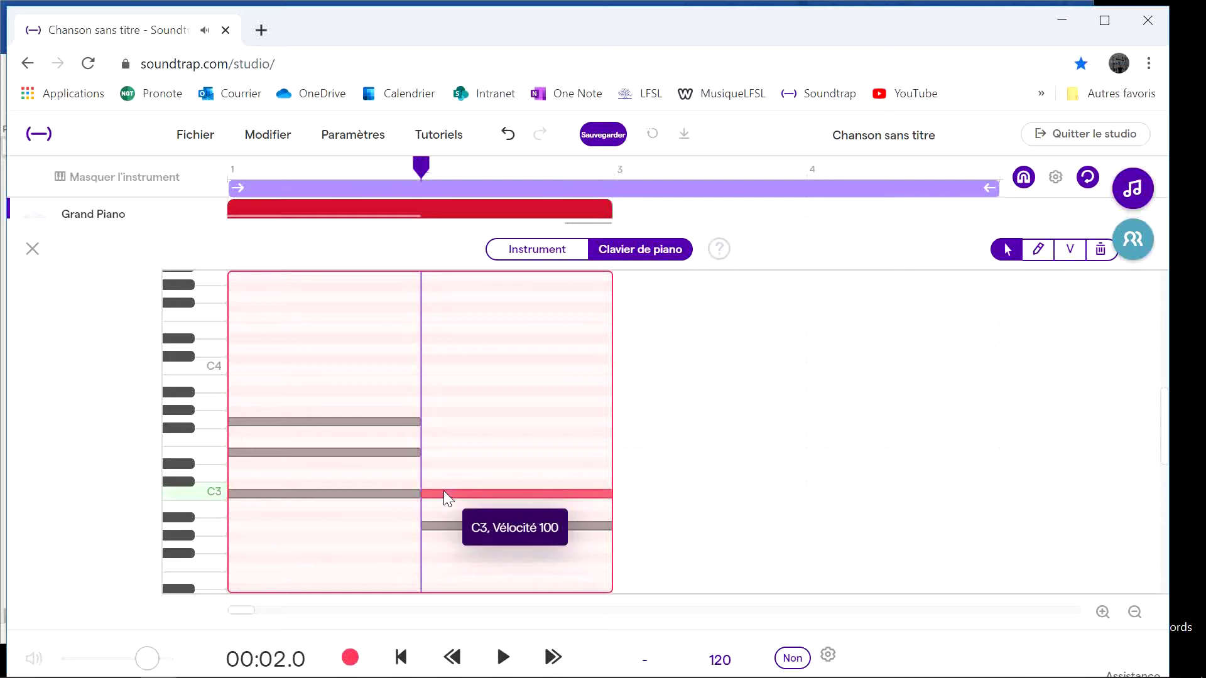
{"action": "mouse_move", "coordinate": [443, 493]}
{"action": "left_mouse_down"}
{"action": "mouse_move", "coordinate": [455, 364]}
{"action": "mouse_move", "coordinate": [447, 488]}
{"action": "left_mouse_up"}
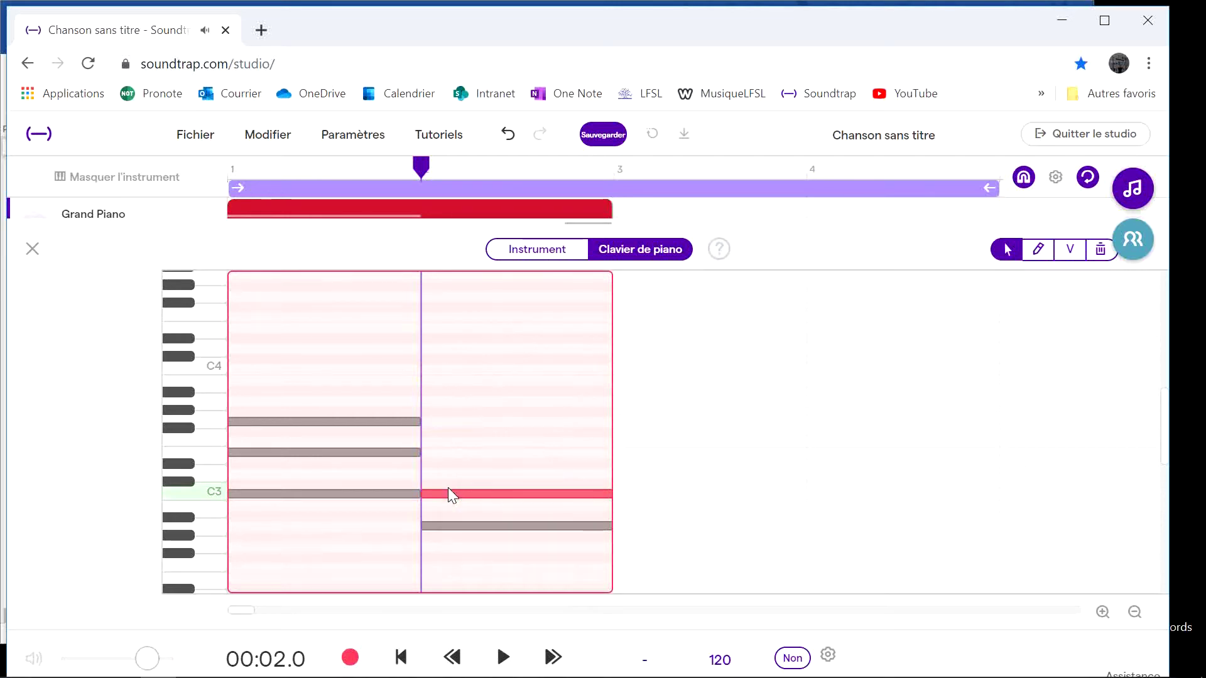
Step: Consult the Word table and add a full-measure E3 note in measure 2 to complete the Vi chord in Soundtrap
{"action": "key", "text": "alt+Tab"}
{"action": "key", "text": "alt+Tab"}
{"action": "double_click", "coordinate": [470, 440]}
{"action": "left_click_drag", "start_coordinate": [470, 440], "coordinate": [469, 451]}
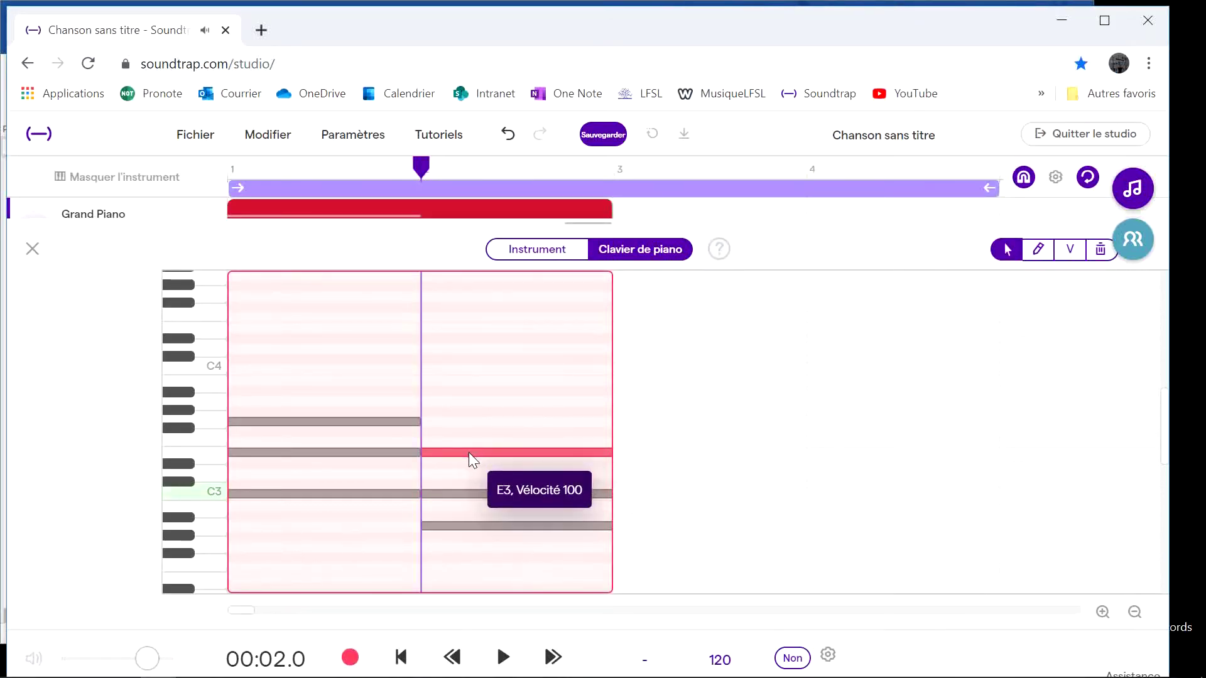
Step: Audition the A2, C3 and E3 notes of the Vi chord in measure 2 one by one
{"action": "left_click", "coordinate": [468, 523]}
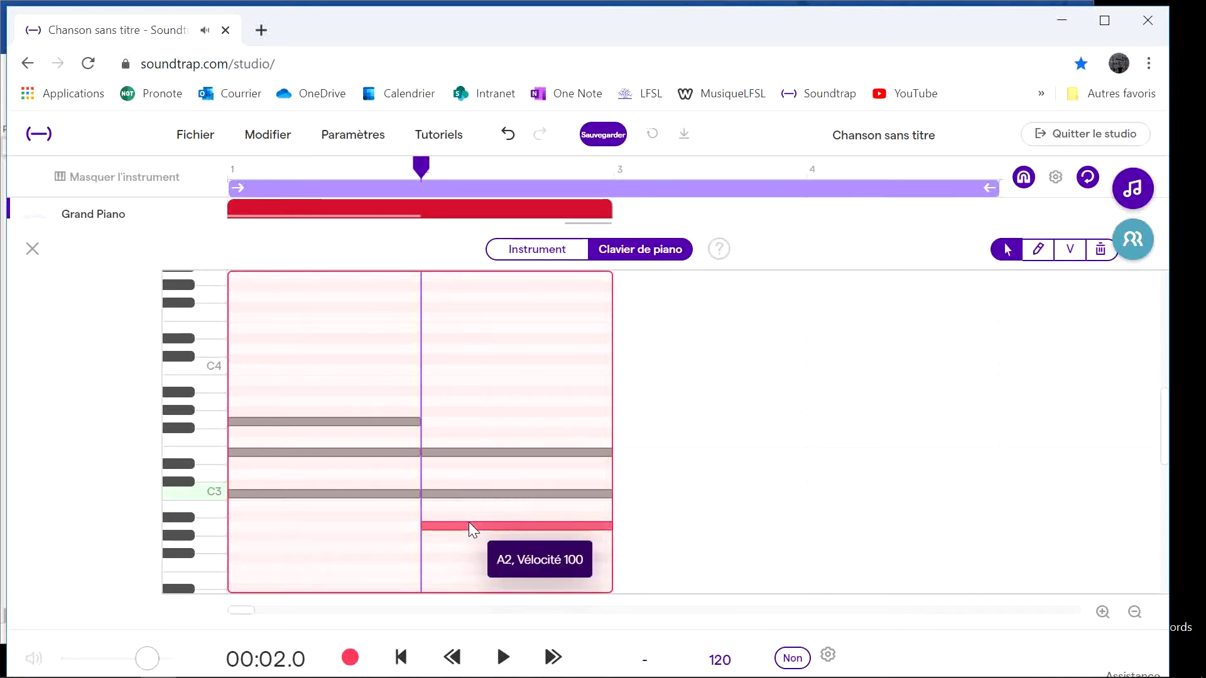
{"action": "left_click", "coordinate": [486, 494]}
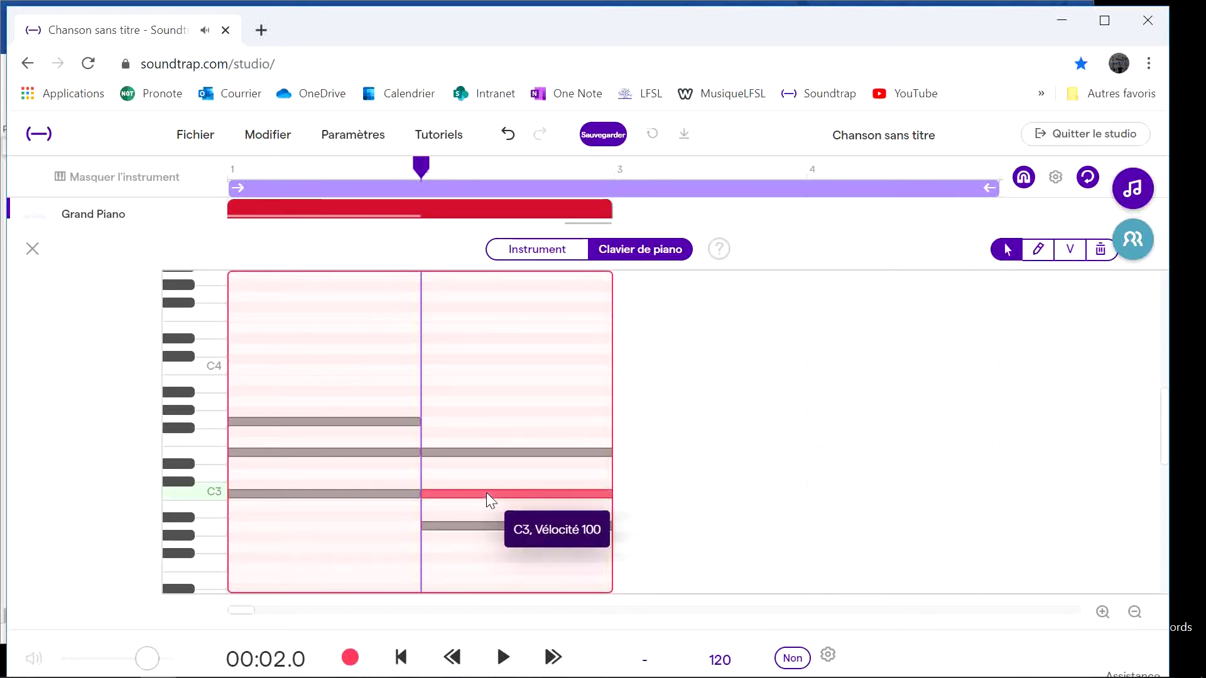
{"action": "left_click", "coordinate": [499, 452]}
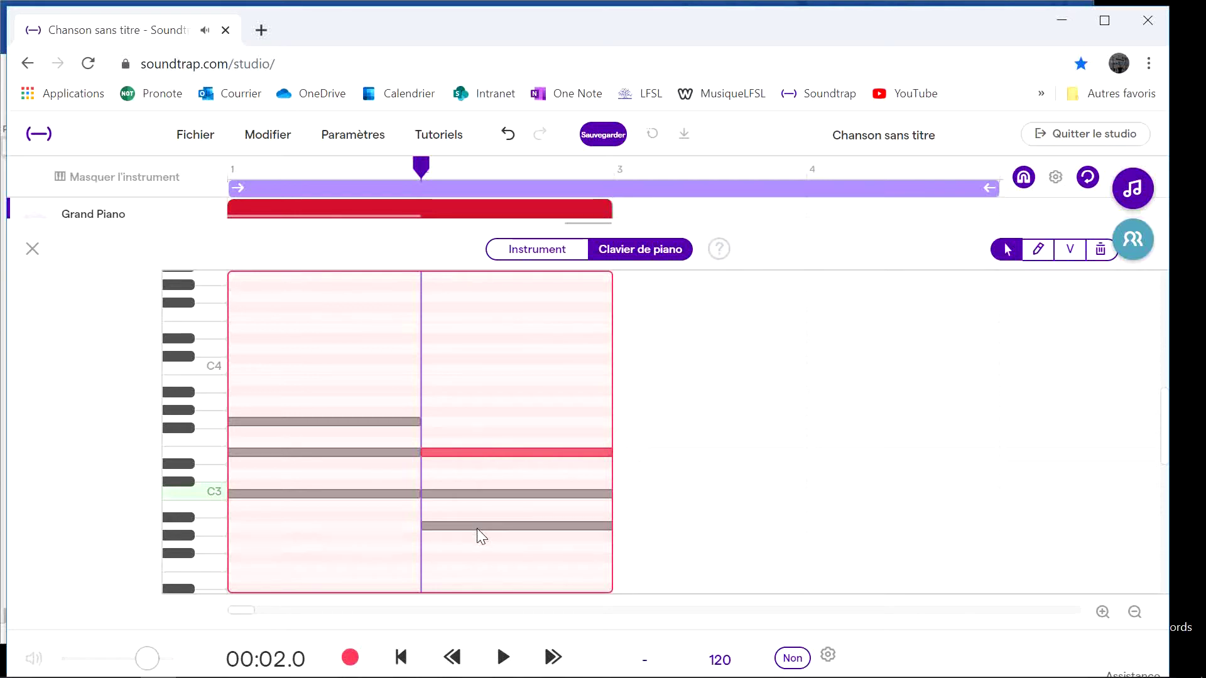
Step: Try the measure 2 A2 note an octave higher at A3, audition the chord against the Word table, and return the note to A2
{"action": "left_click_drag", "start_coordinate": [479, 525], "coordinate": [480, 400]}
{"action": "key", "text": "alt+Tab"}
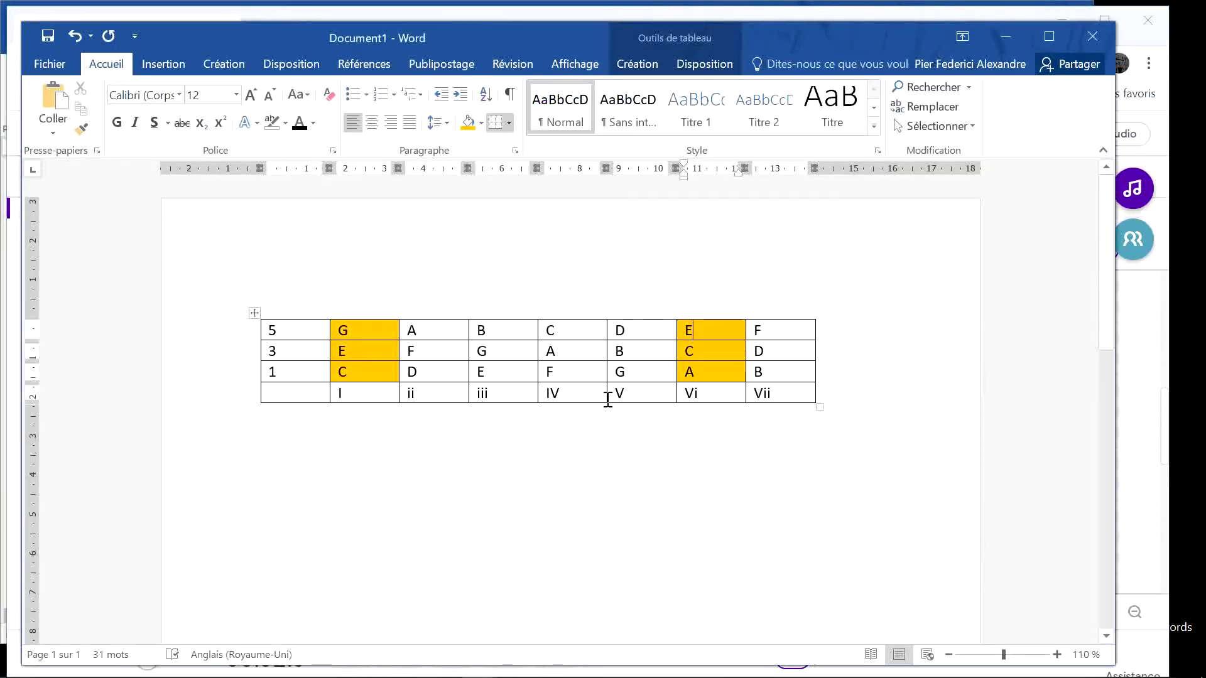
{"action": "key", "text": "alt+Tab"}
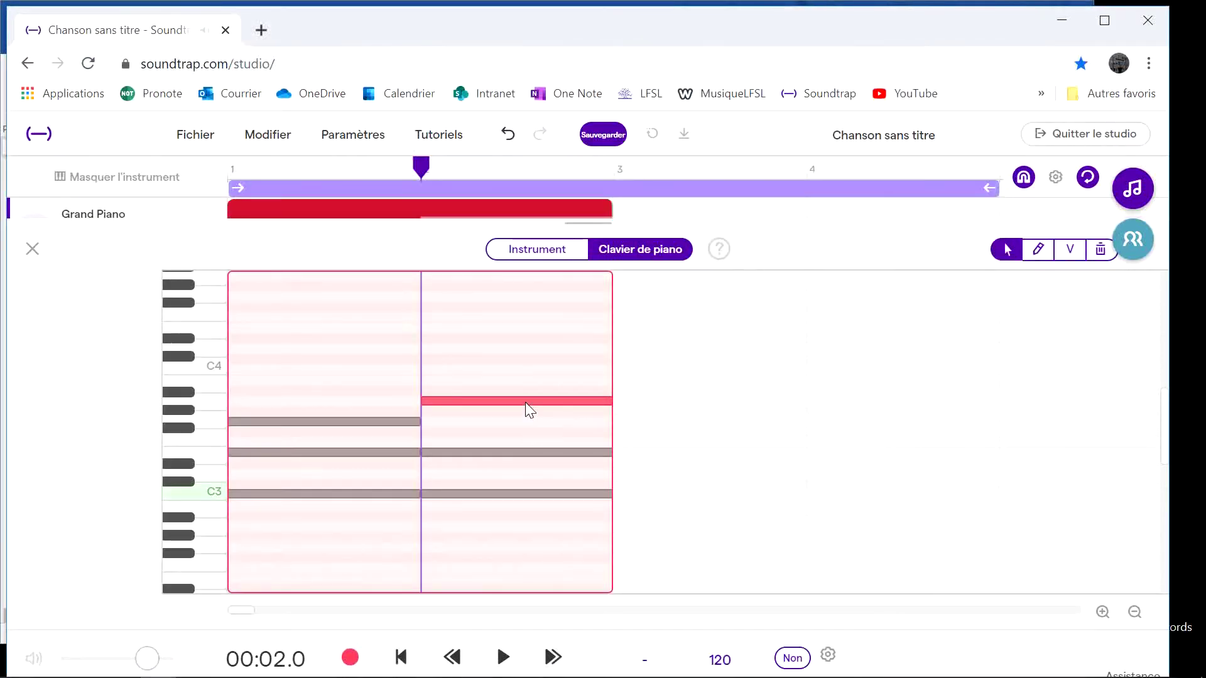
{"action": "mouse_move", "coordinate": [525, 397]}
{"action": "left_click", "coordinate": [519, 450]}
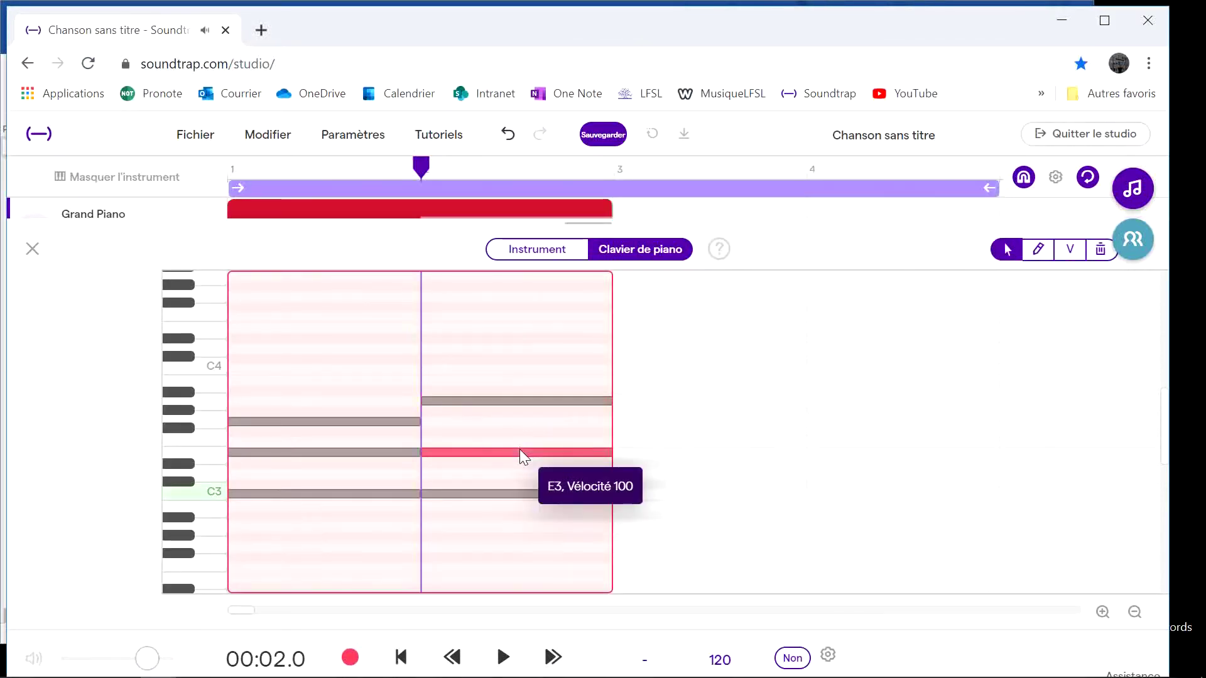
{"action": "left_click", "coordinate": [509, 491]}
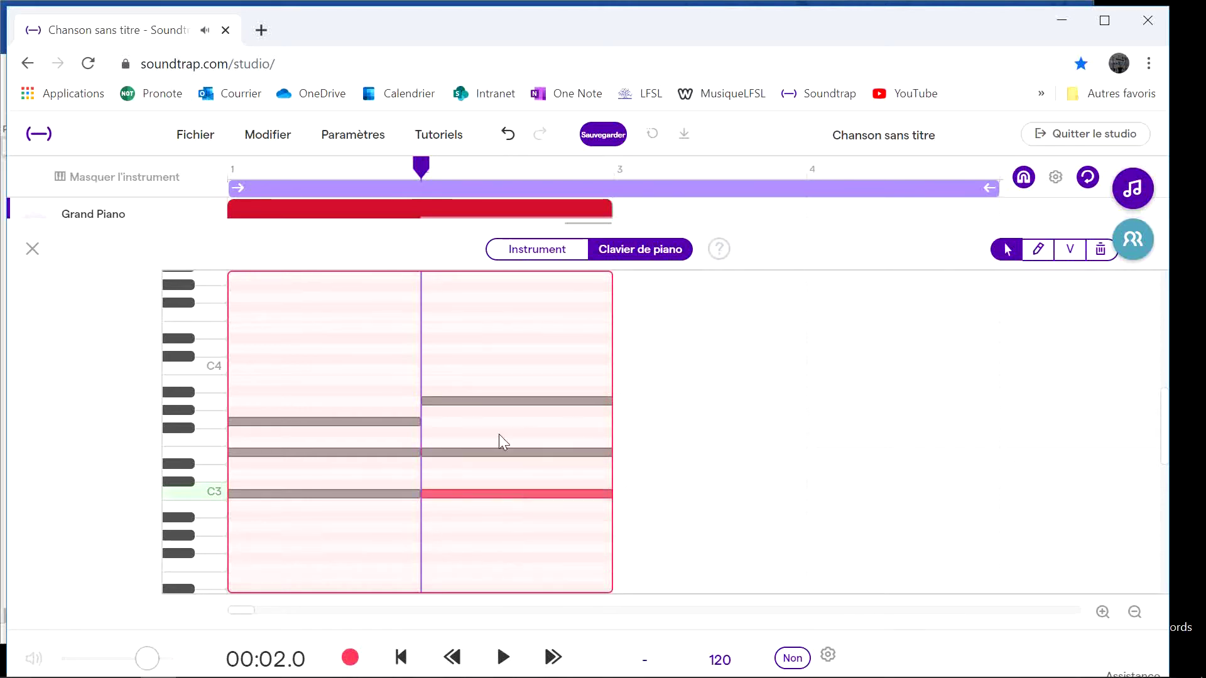
{"action": "left_click_drag", "start_coordinate": [495, 398], "coordinate": [497, 525]}
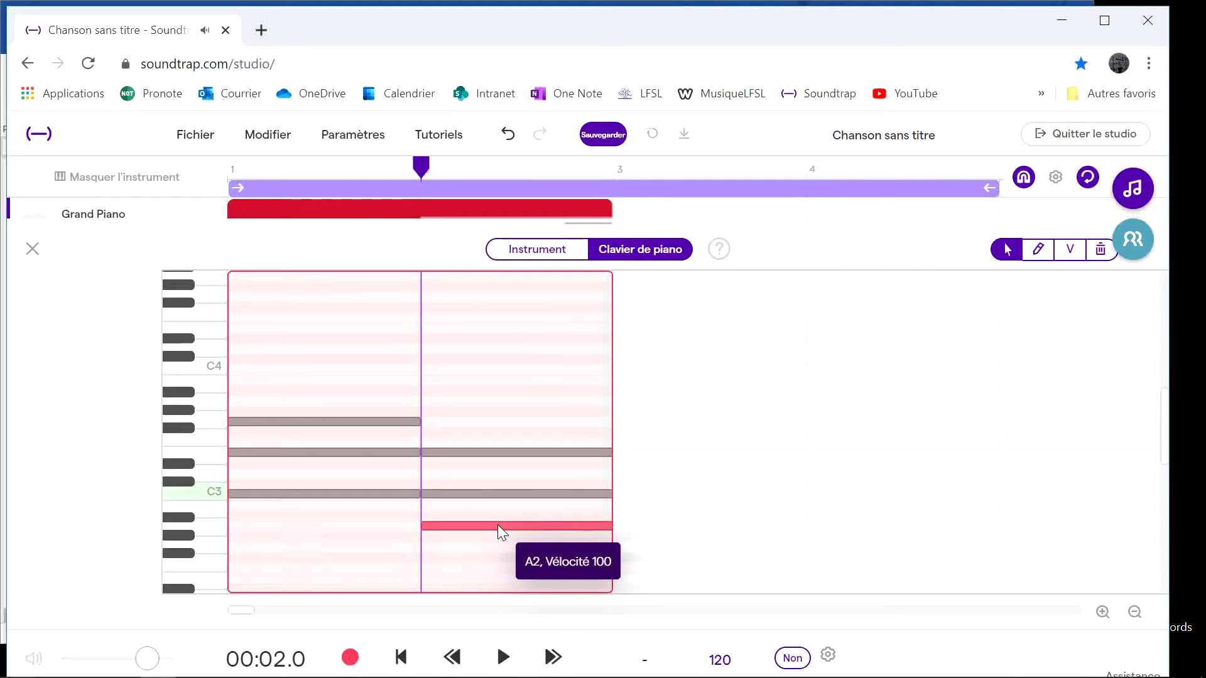
Step: Shorten the loop range to the end of measure 2 and play the two chords from the start
{"action": "left_click_drag", "start_coordinate": [990, 188], "coordinate": [621, 216]}
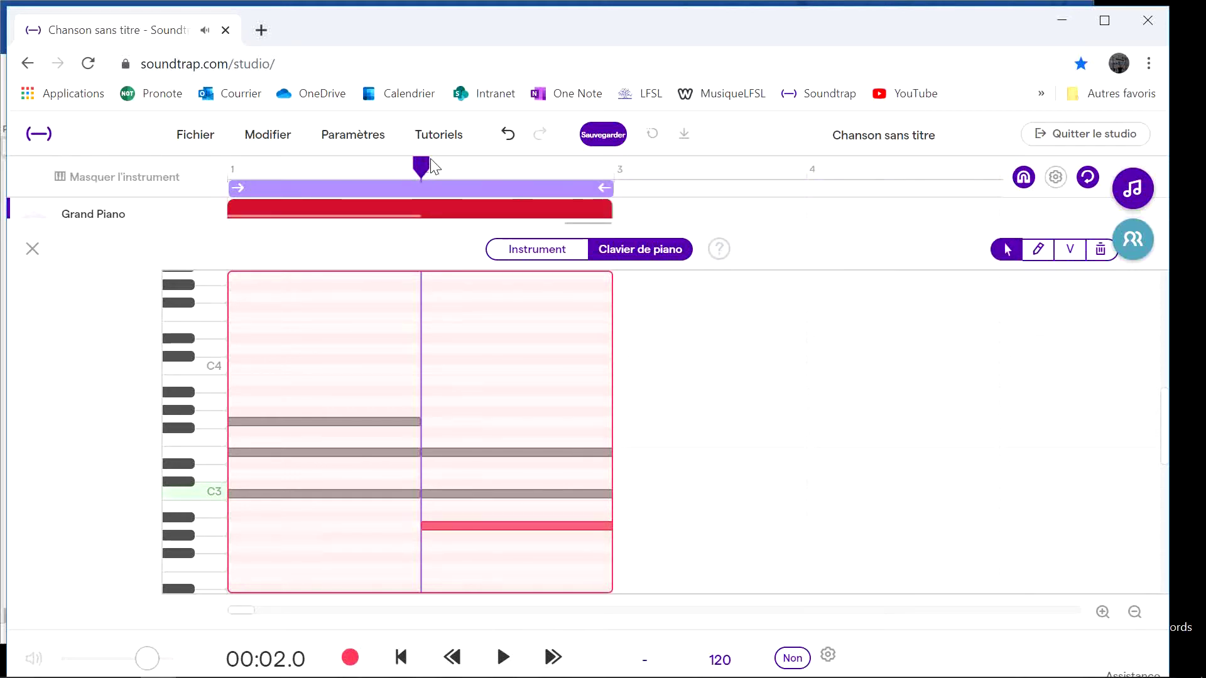
{"action": "left_click", "coordinate": [230, 169]}
{"action": "key", "text": "space"}
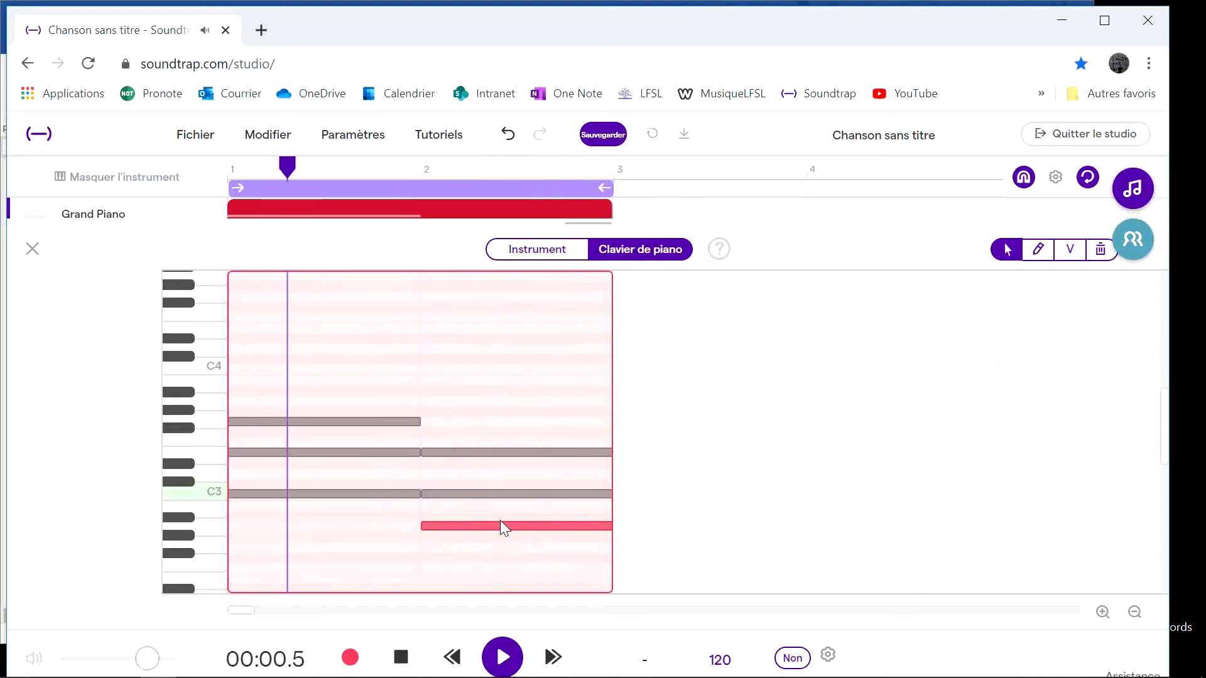
Step: Try the measure 2 A2 note at A3 during playback, stop playback, and undo the move
{"action": "left_click_drag", "start_coordinate": [499, 527], "coordinate": [496, 398]}
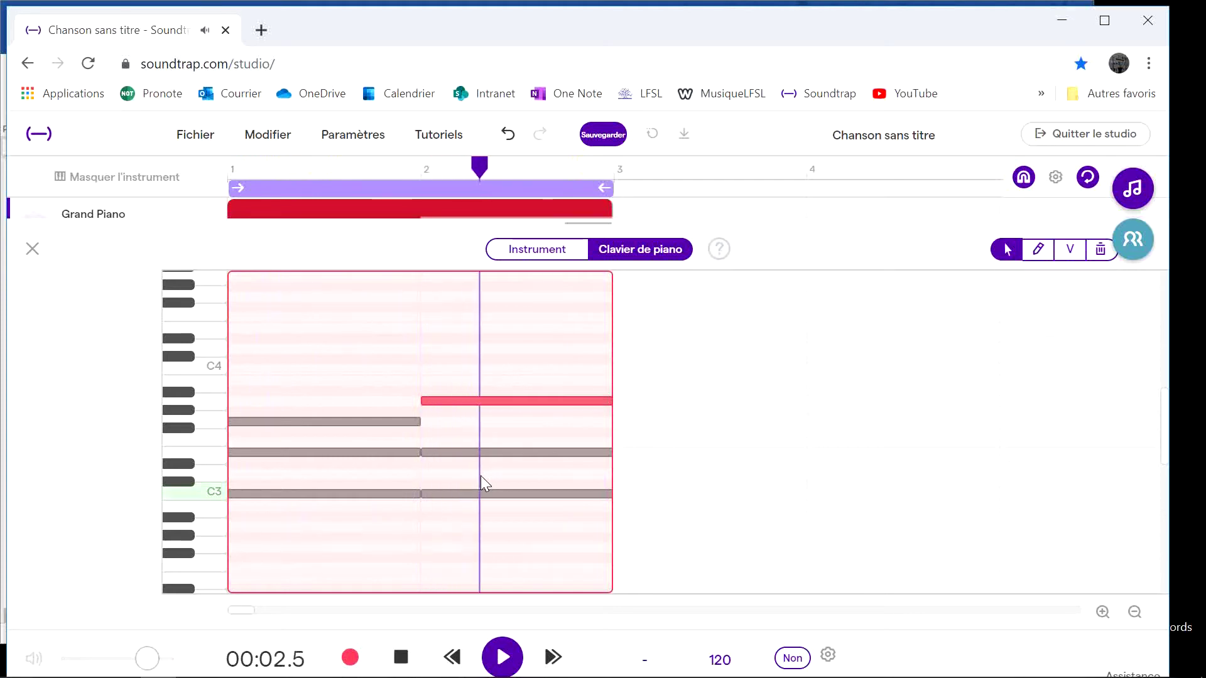
{"action": "key", "text": "space"}
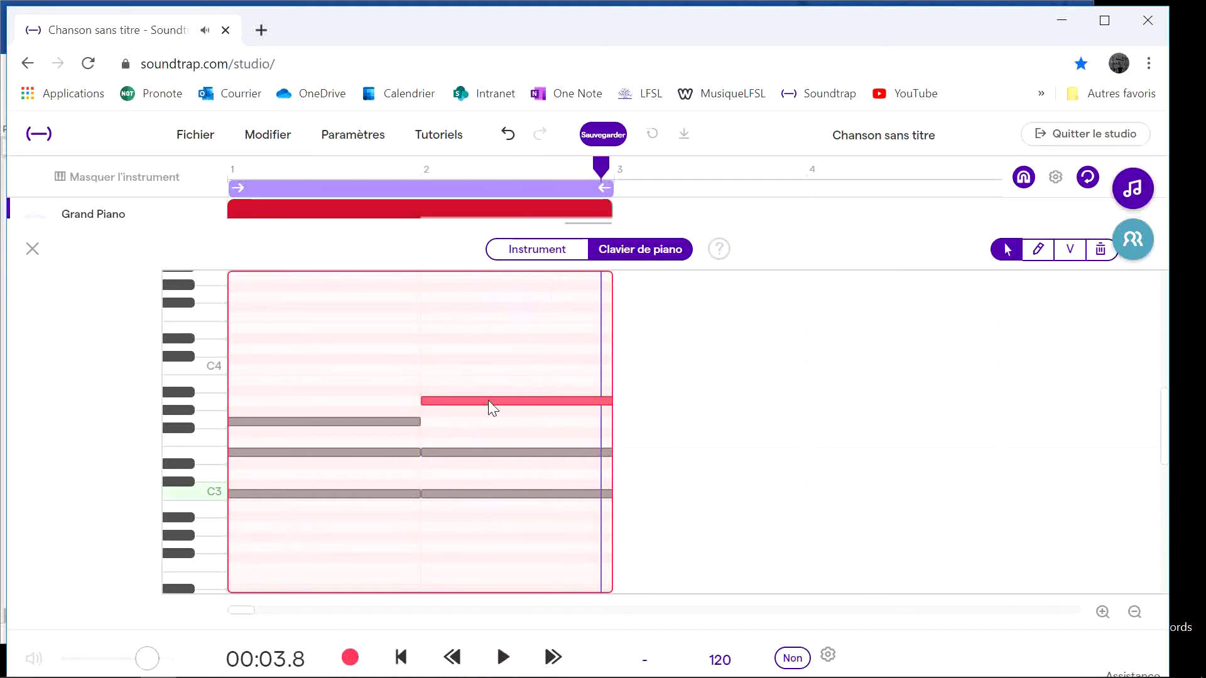
{"action": "key", "text": "ctrl+z"}
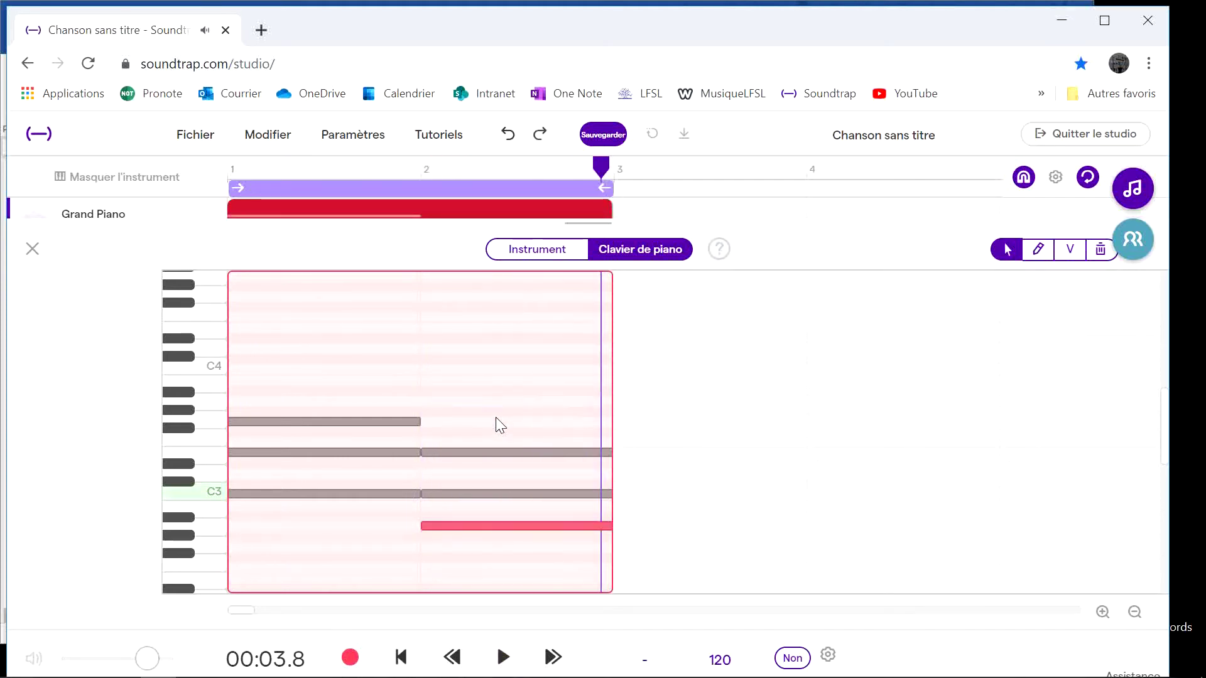
Step: Switch to Word and shade the F, A and C cells of the IV column with the orange used for the other chords
{"action": "key", "text": "alt+Tab"}
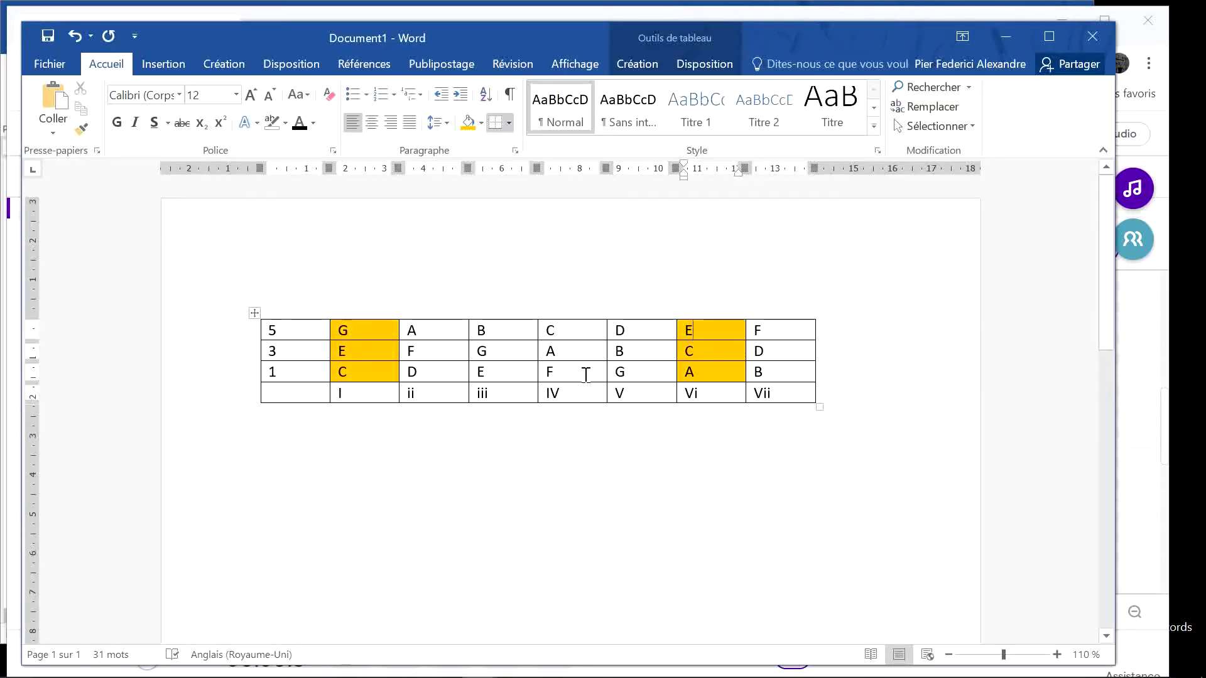
{"action": "left_click_drag", "start_coordinate": [586, 375], "coordinate": [565, 328]}
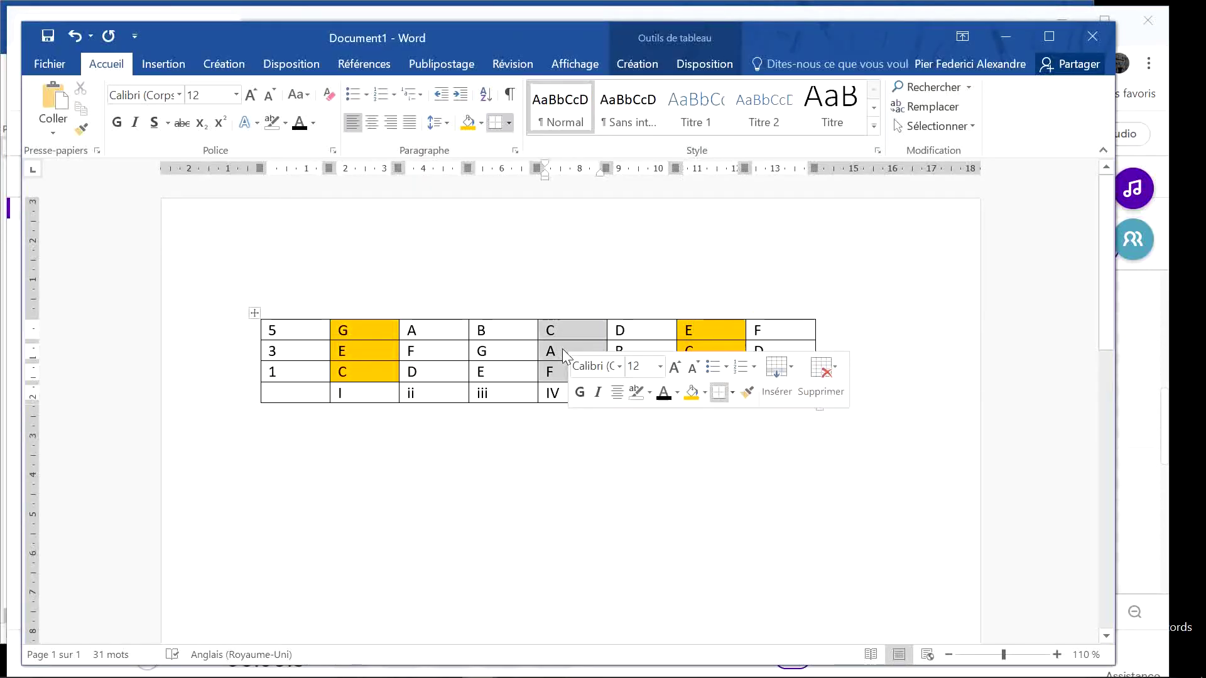
{"action": "left_click", "coordinate": [467, 122]}
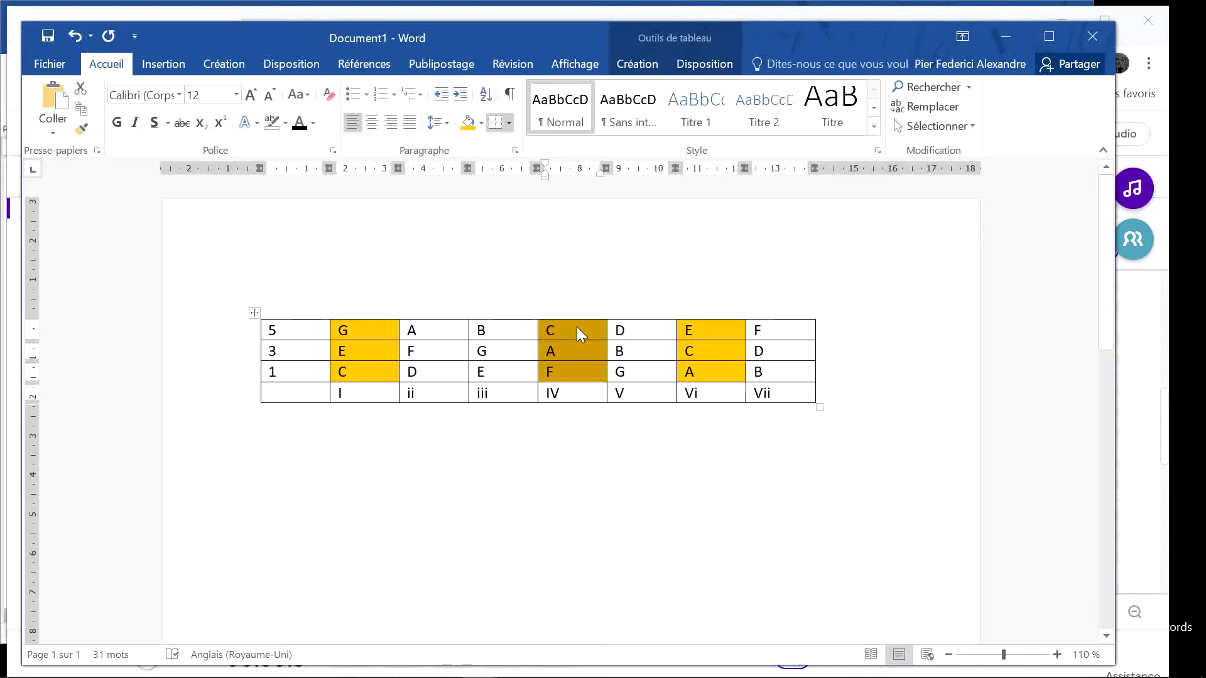
Step: Switch to Soundtrap and raise the A2 note in measure 2 by an octave to A3
{"action": "key", "text": "alt+Tab"}
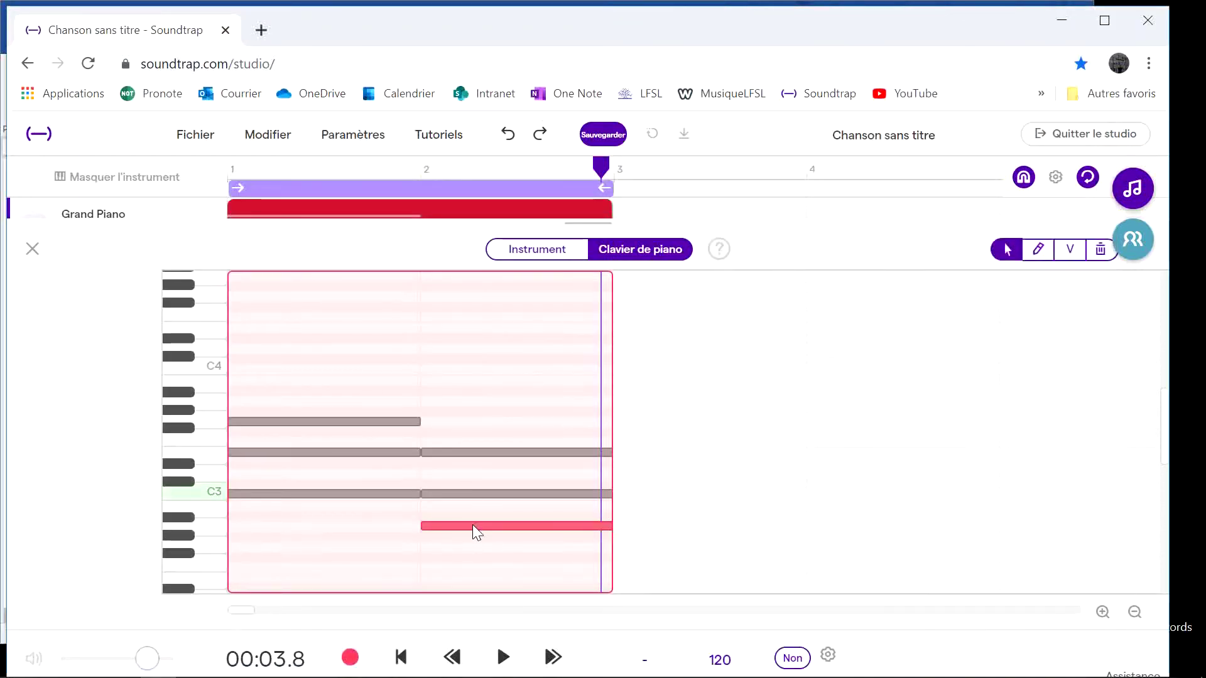
{"action": "left_click_drag", "start_coordinate": [472, 526], "coordinate": [479, 401]}
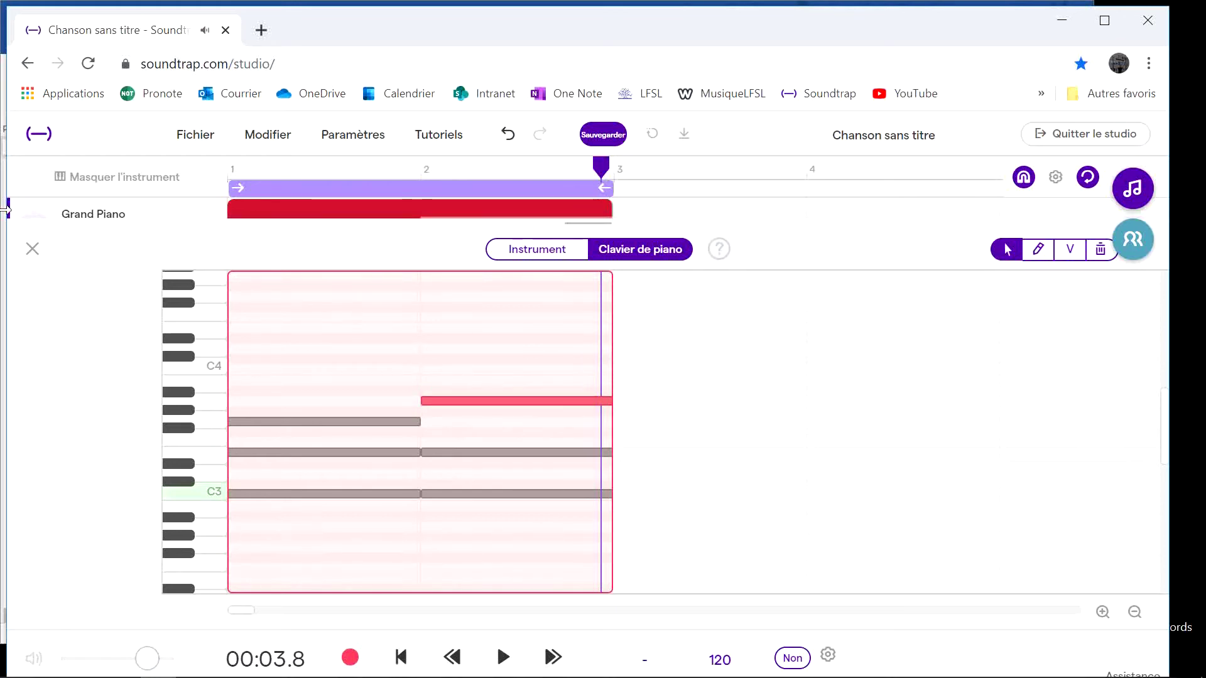
Step: Close the piano roll and extend both the Grand Piano region and the loop range to the end of measure 4
{"action": "left_click", "coordinate": [32, 249]}
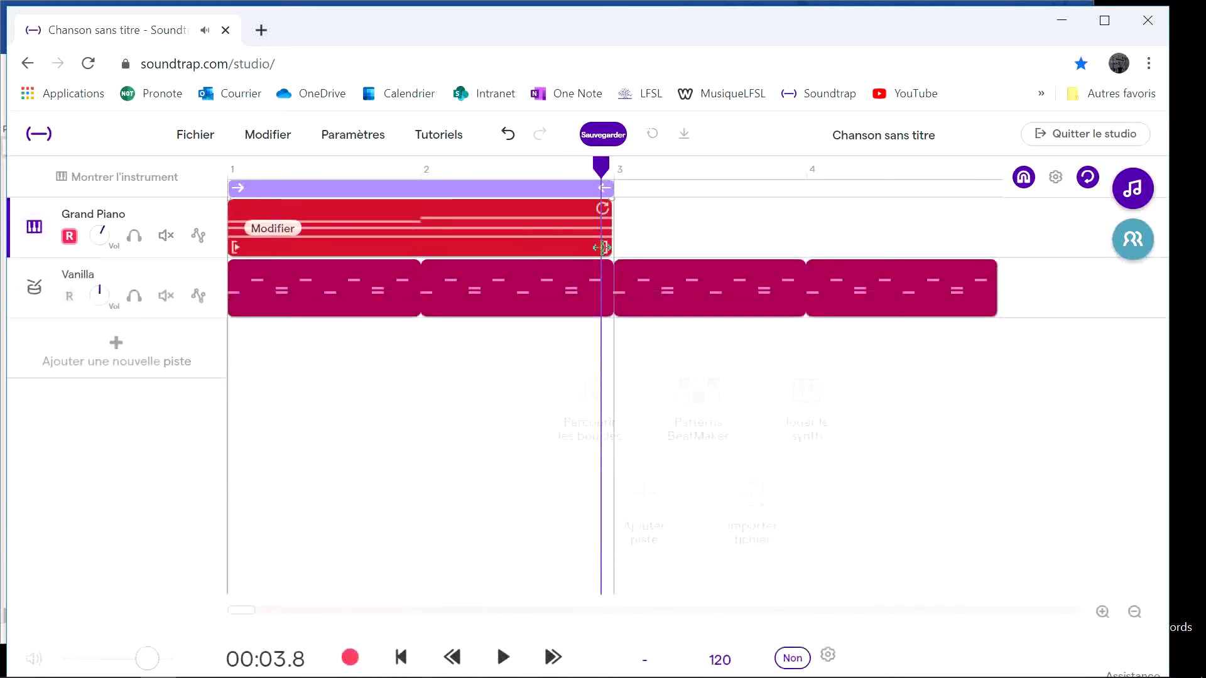
{"action": "left_click_drag", "start_coordinate": [601, 247], "coordinate": [1040, 245]}
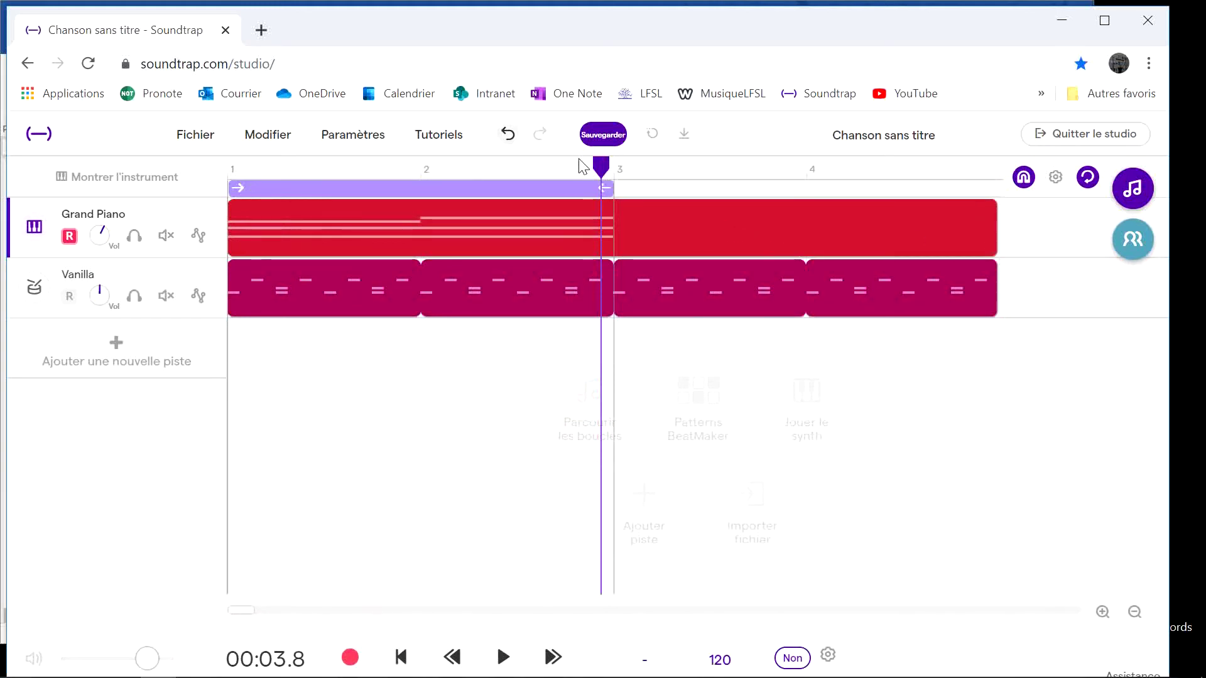
{"action": "left_click_drag", "start_coordinate": [605, 188], "coordinate": [942, 187]}
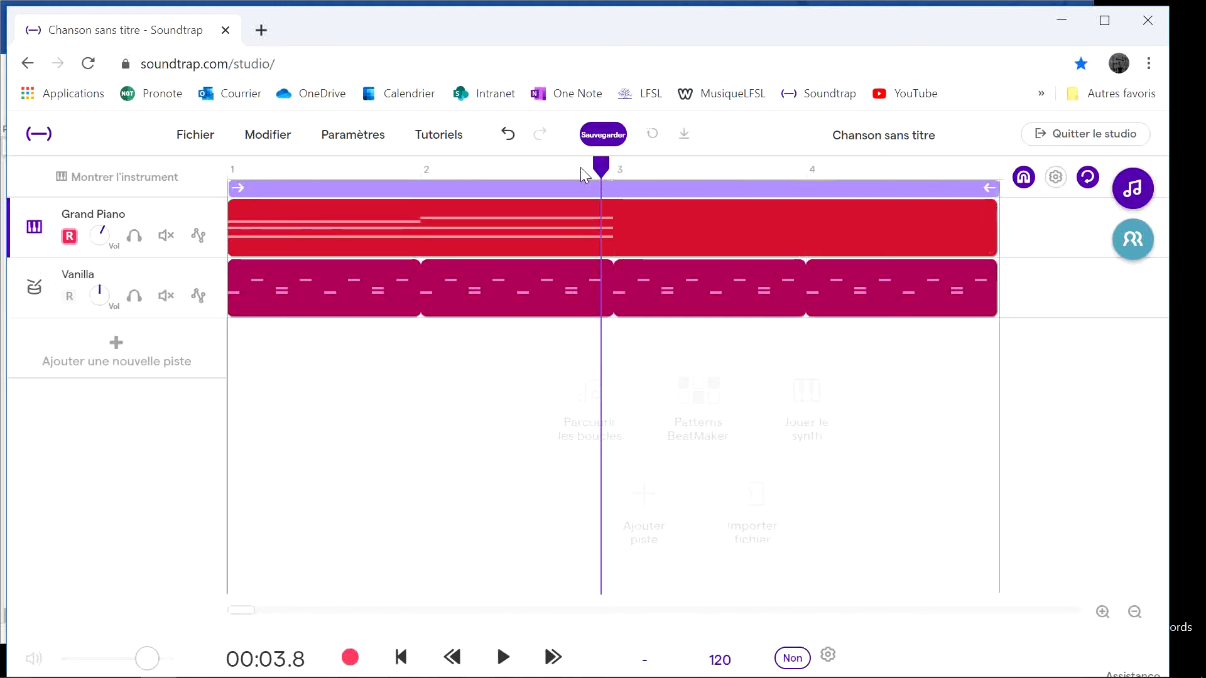
Step: Move the playhead to measure 3, reopen the Grand Piano region and add full-measure F2, A3 and C3 notes there for the IV chord
{"action": "left_click_drag", "start_coordinate": [595, 165], "coordinate": [614, 167]}
{"action": "double_click", "coordinate": [645, 213]}
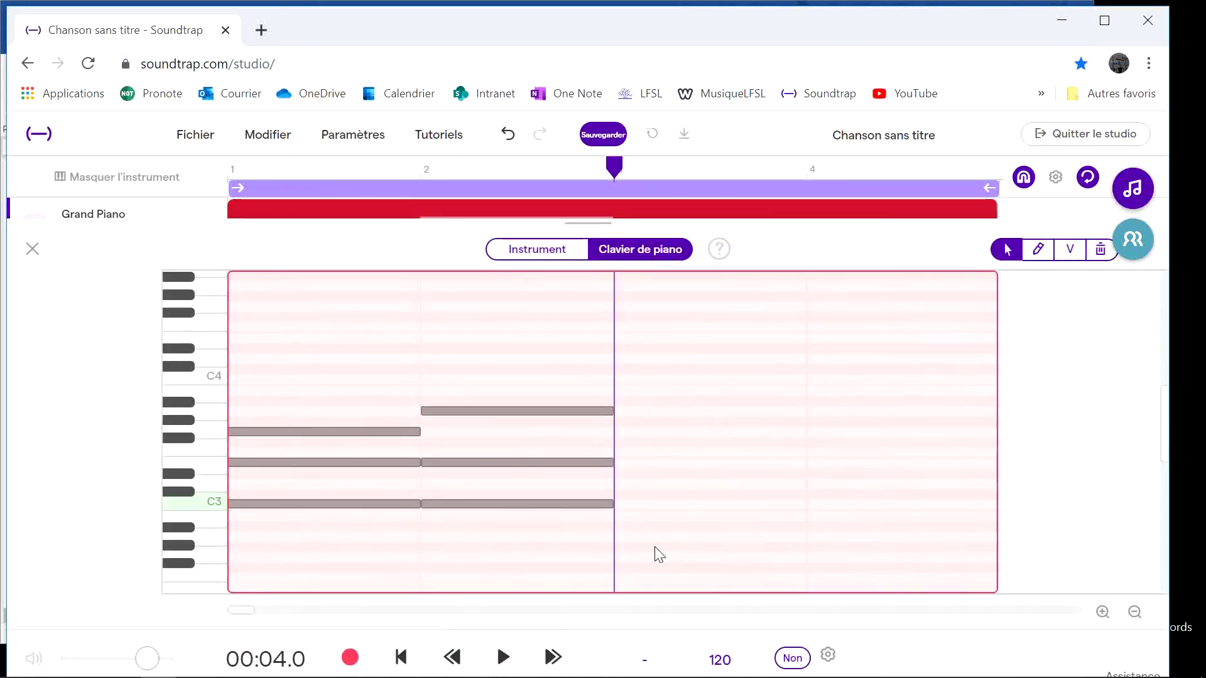
{"action": "double_click", "coordinate": [668, 526]}
{"action": "mouse_move", "coordinate": [668, 525]}
{"action": "left_mouse_down"}
{"action": "mouse_move", "coordinate": [660, 569]}
{"action": "mouse_move", "coordinate": [661, 544]}
{"action": "left_mouse_up"}
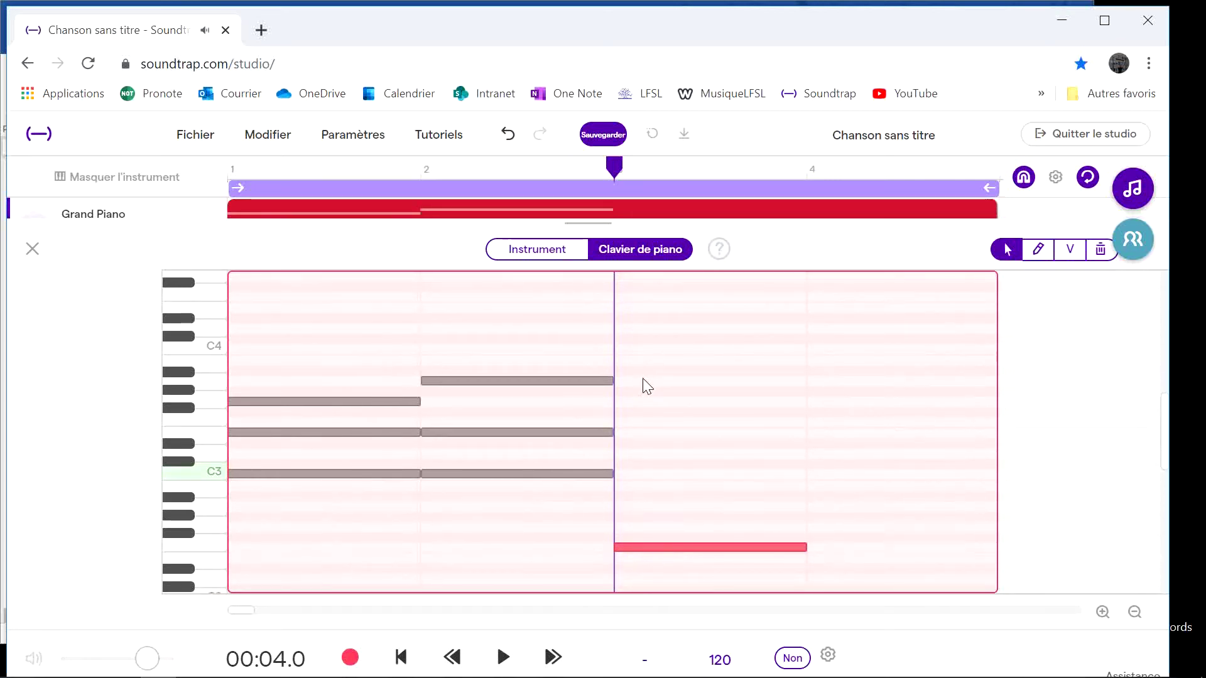
{"action": "double_click", "coordinate": [642, 379]}
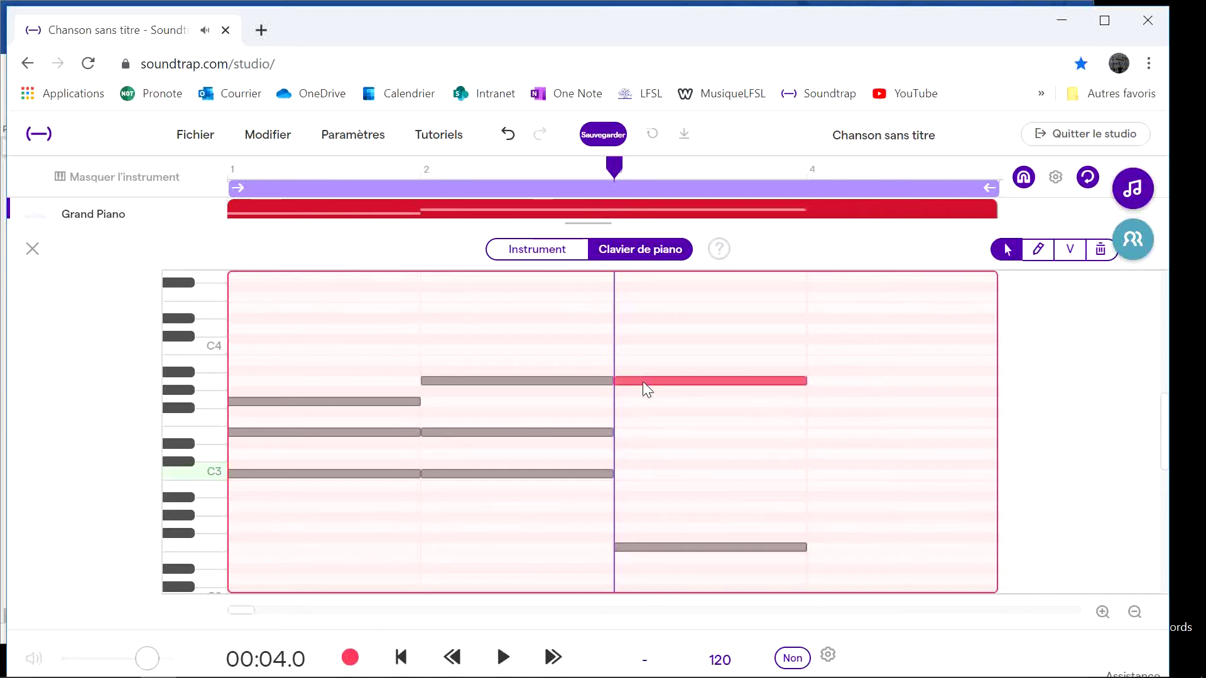
{"action": "double_click", "coordinate": [631, 432]}
{"action": "left_click_drag", "start_coordinate": [642, 422], "coordinate": [641, 474]}
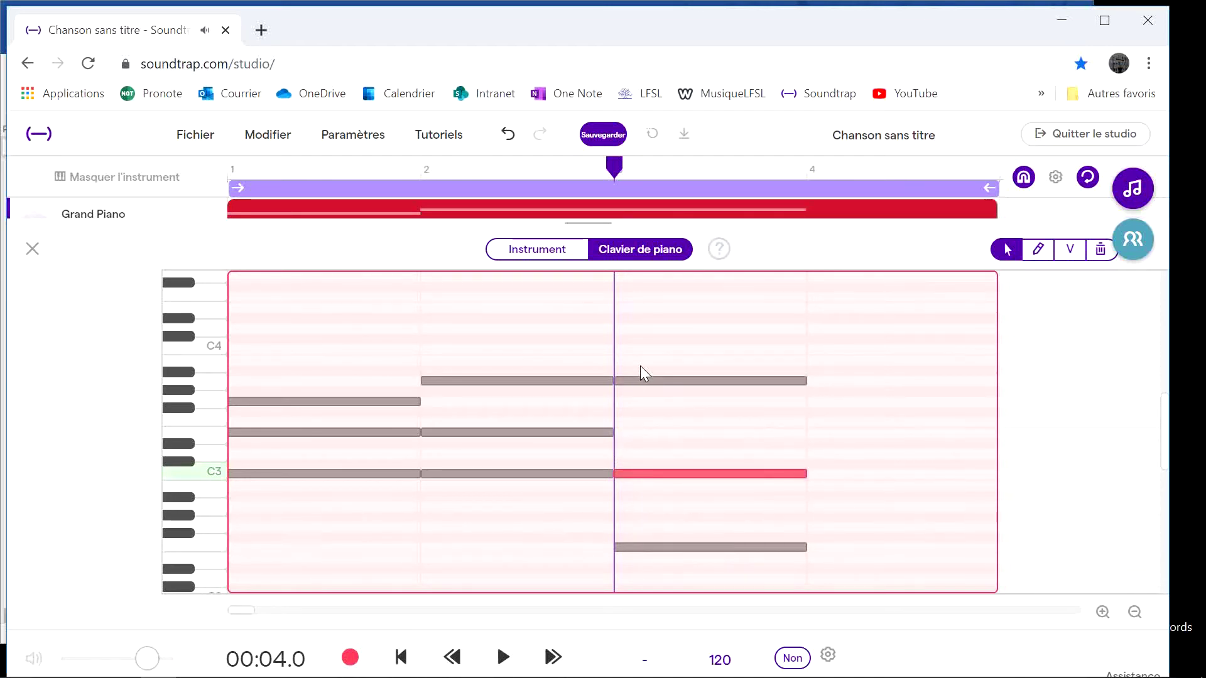
Step: Play the progression from the start through measure 3, stop playback, and close the piano roll
{"action": "left_click_drag", "start_coordinate": [615, 167], "coordinate": [265, 174]}
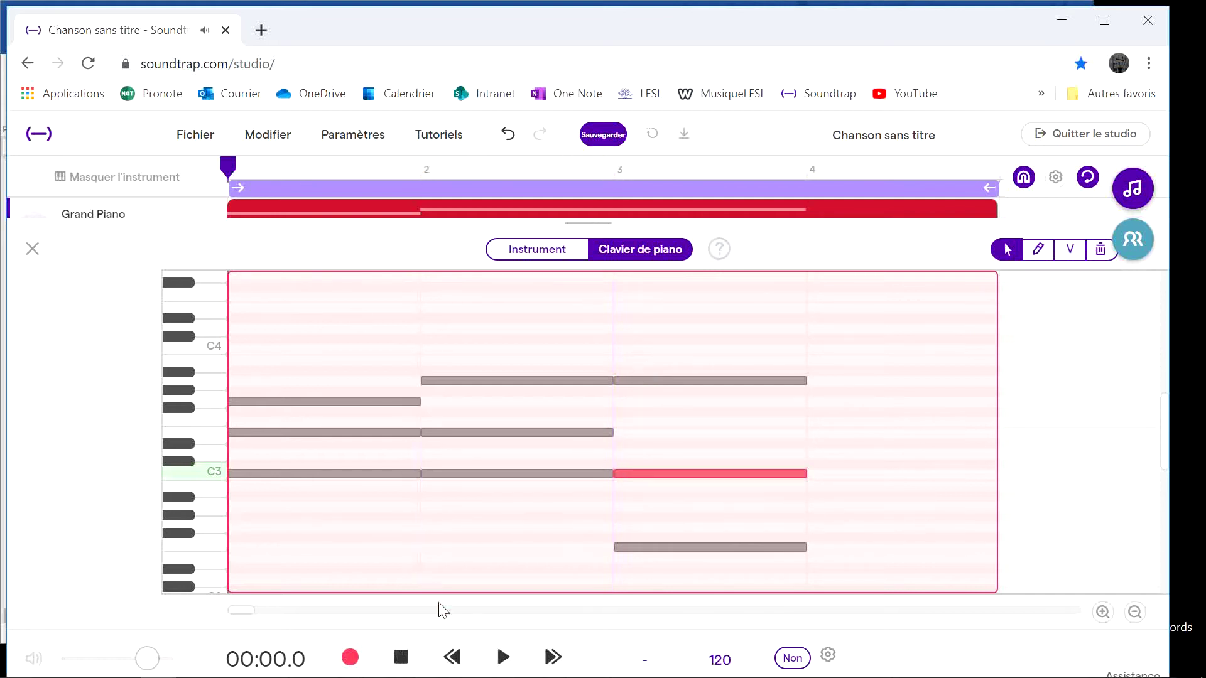
{"action": "left_click", "coordinate": [512, 653]}
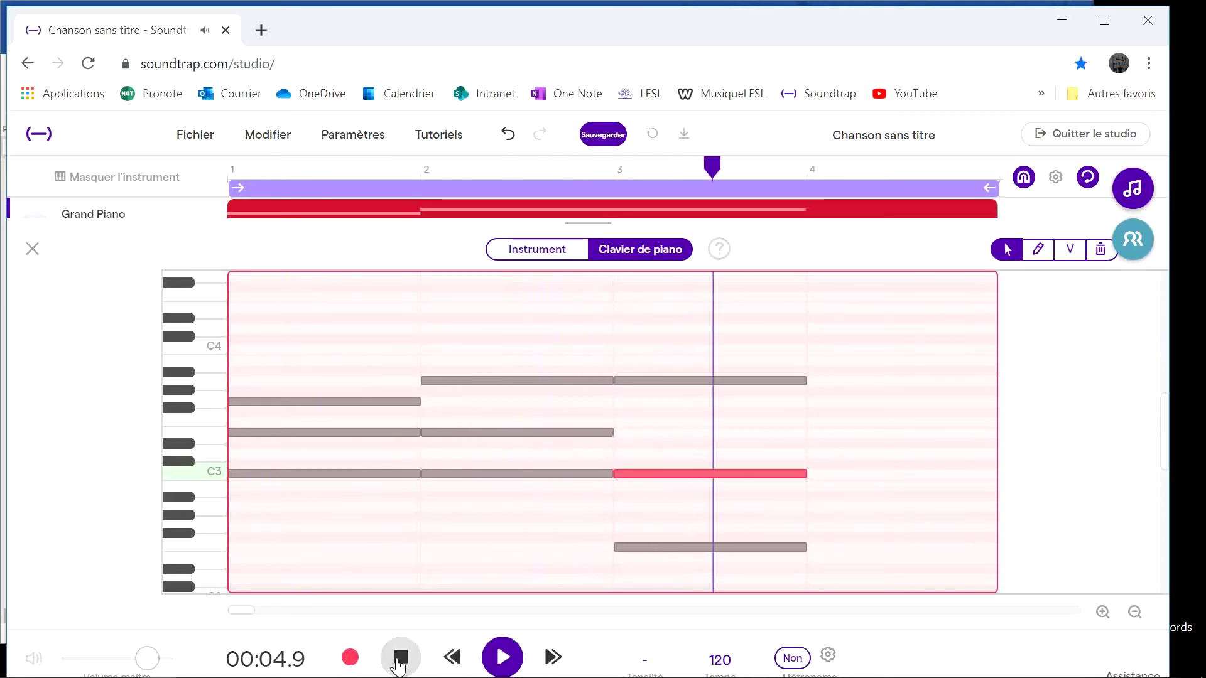
{"action": "left_click", "coordinate": [398, 661]}
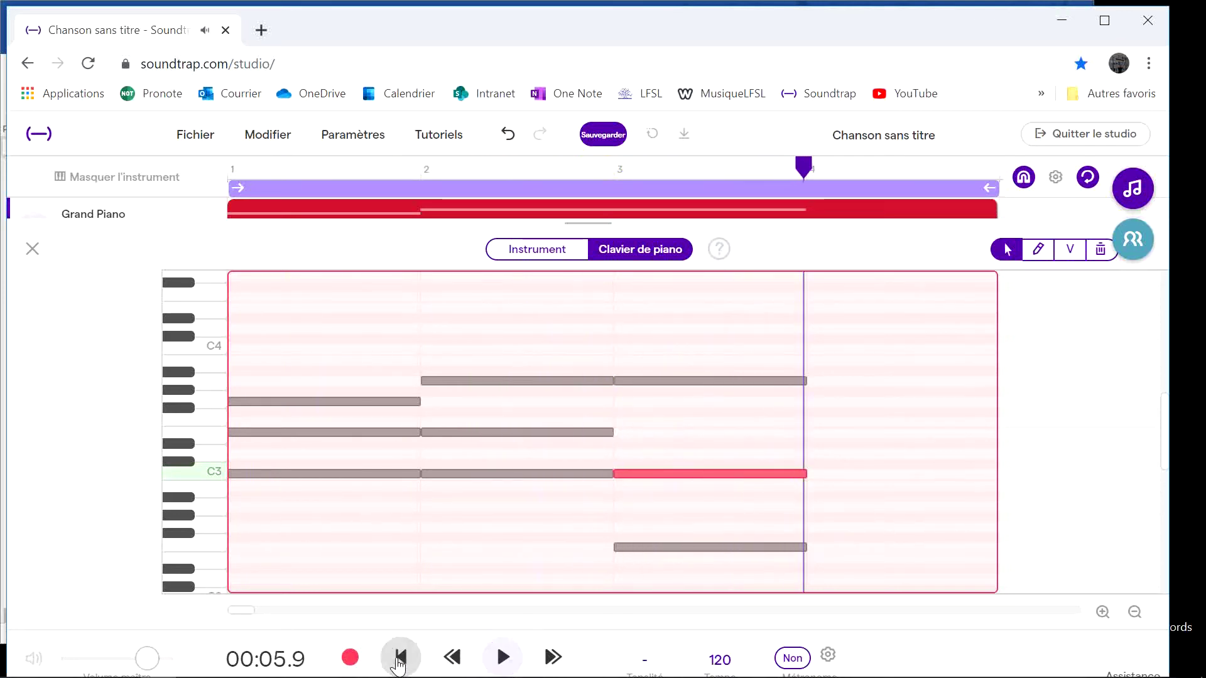
{"action": "left_click", "coordinate": [33, 249]}
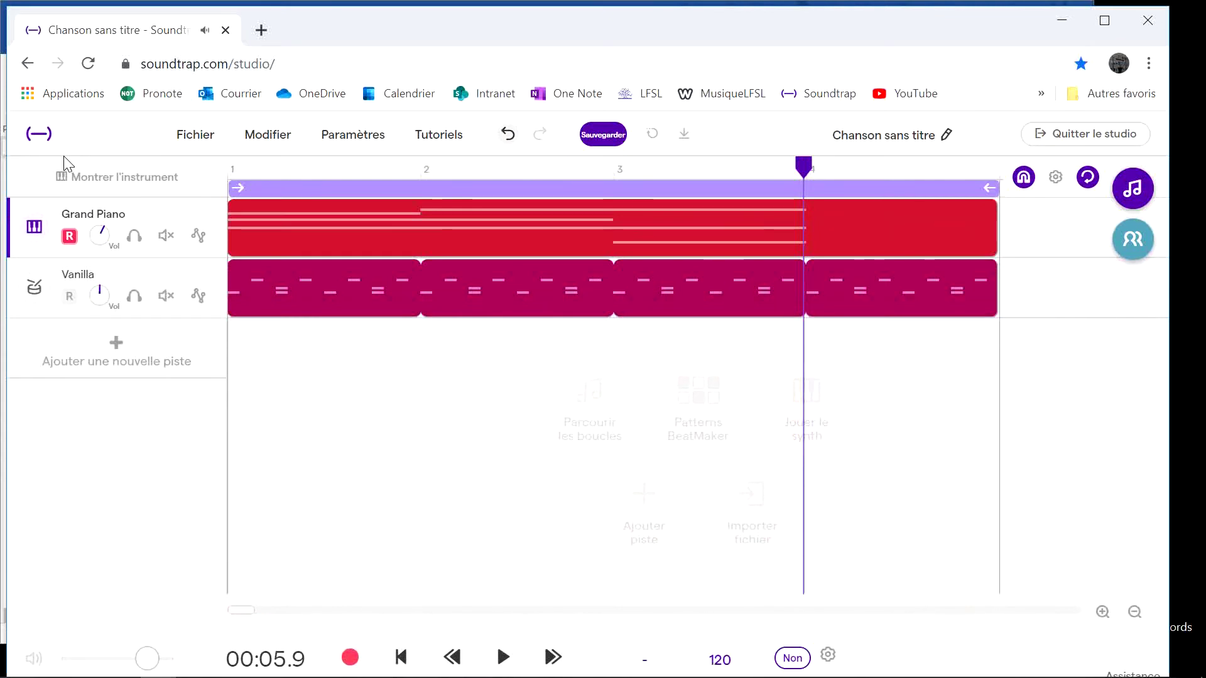
Step: Switch to Word, examine the ii column of the chord table, and clear the cell selection
{"action": "key", "text": "alt+Tab"}
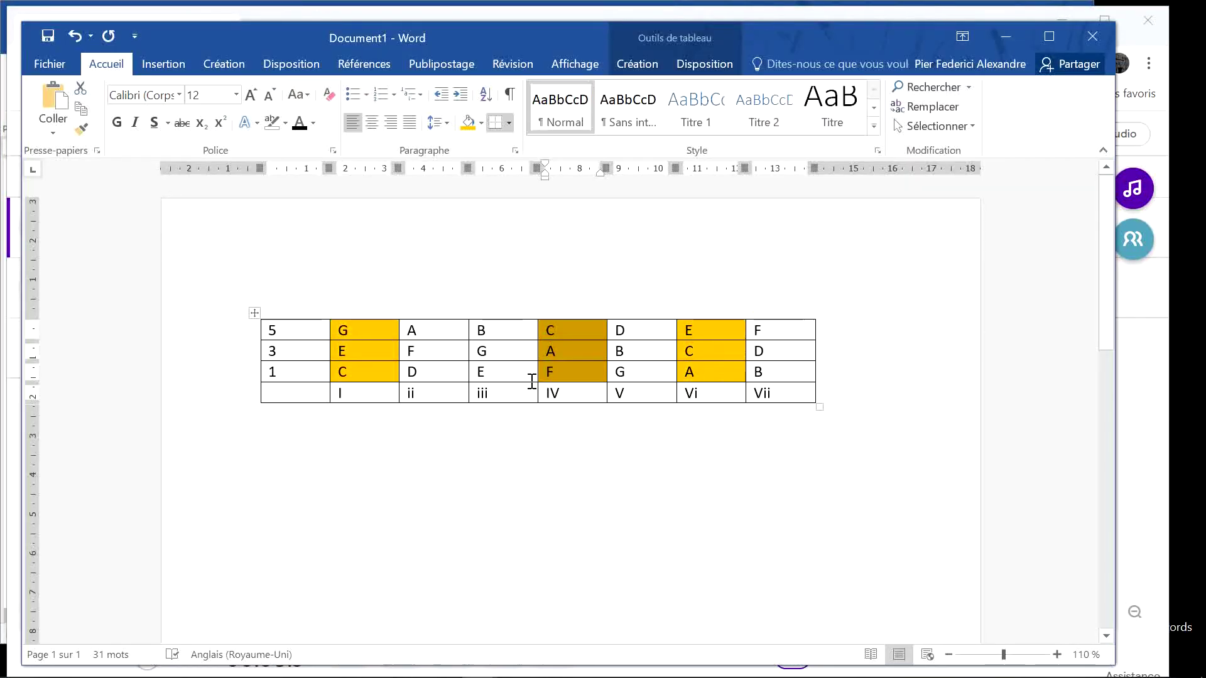
{"action": "left_click_drag", "start_coordinate": [441, 361], "coordinate": [433, 328]}
{"action": "left_click", "coordinate": [409, 277]}
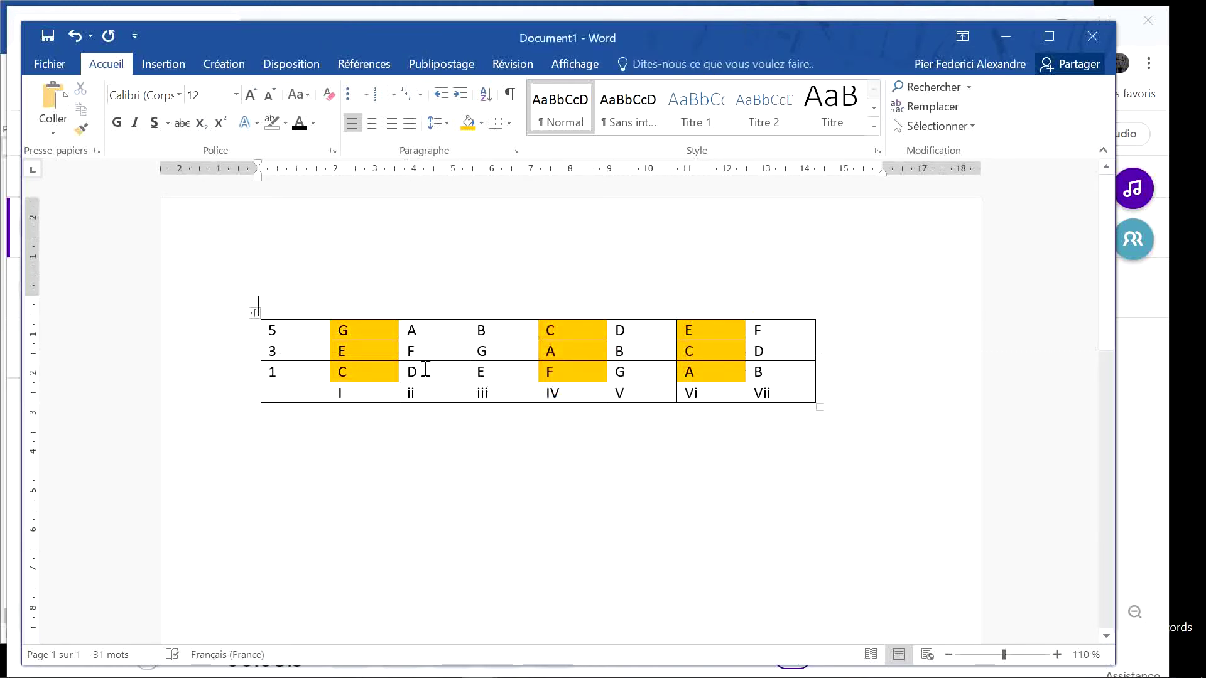
Step: Switch to Soundtrap, reopen the Grand Piano region and add full-measure D3 and G3 notes in measure 4
{"action": "key", "text": "alt+Tab"}
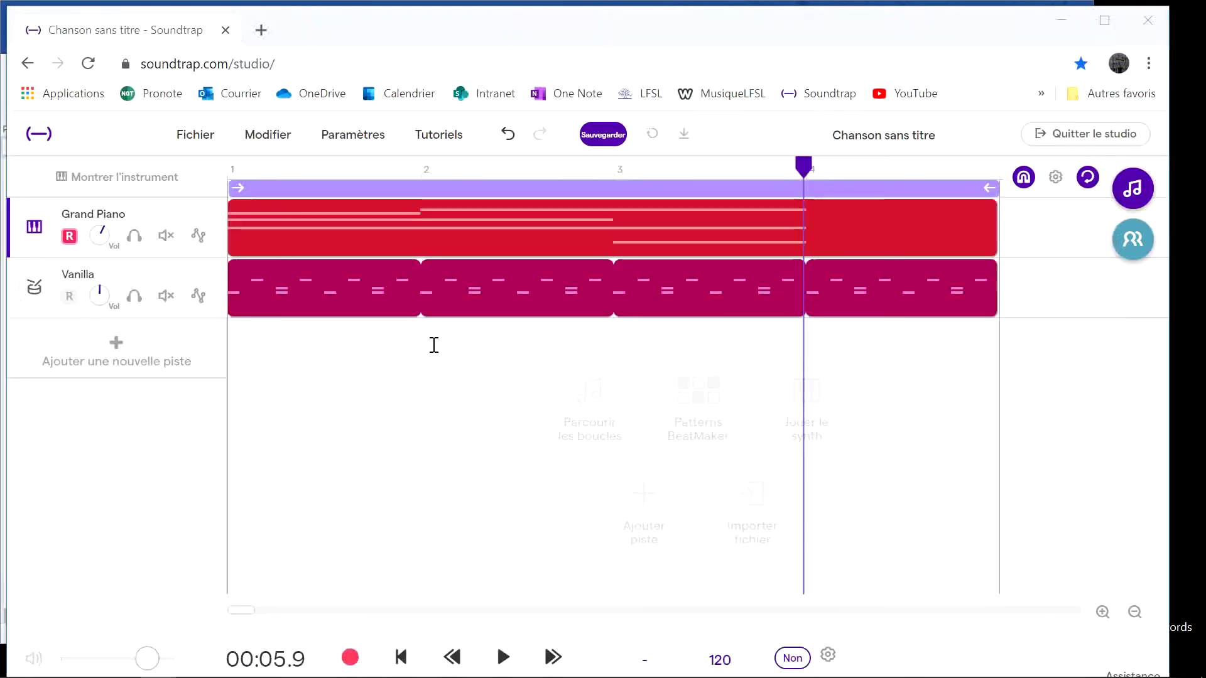
{"action": "double_click", "coordinate": [458, 223]}
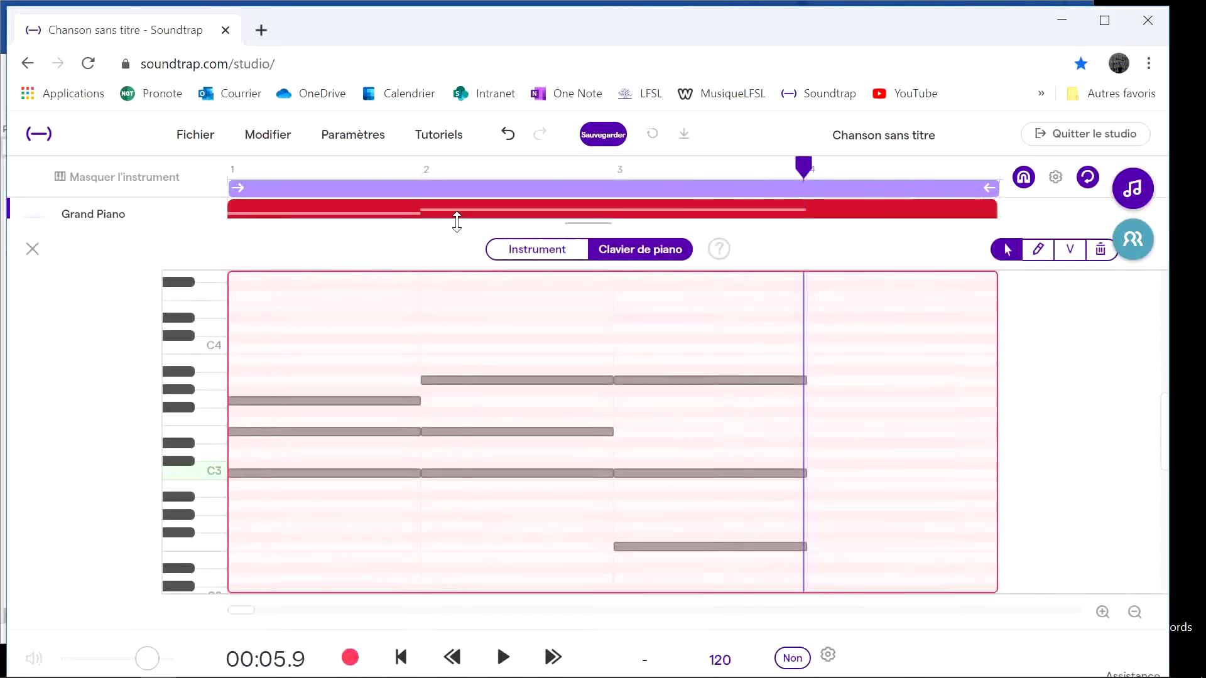
{"action": "left_click", "coordinate": [777, 547]}
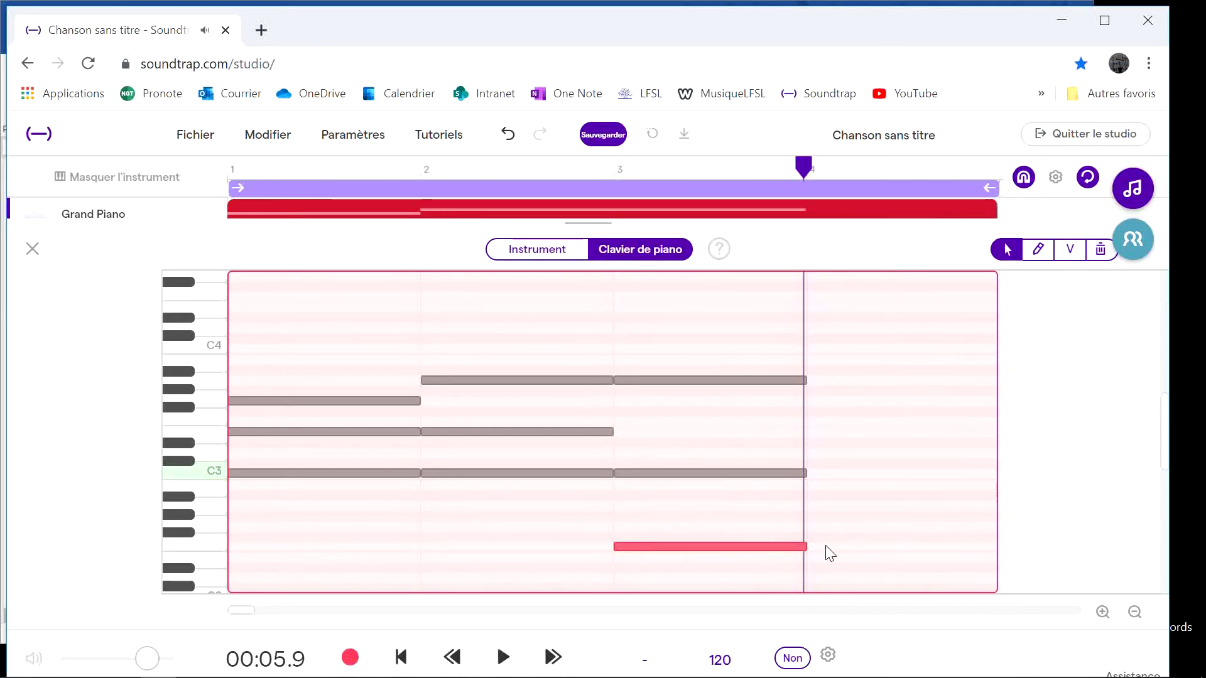
{"action": "double_click", "coordinate": [846, 506]}
{"action": "left_click_drag", "start_coordinate": [847, 504], "coordinate": [850, 447]}
{"action": "left_click", "coordinate": [862, 407]}
{"action": "double_click", "coordinate": [857, 401]}
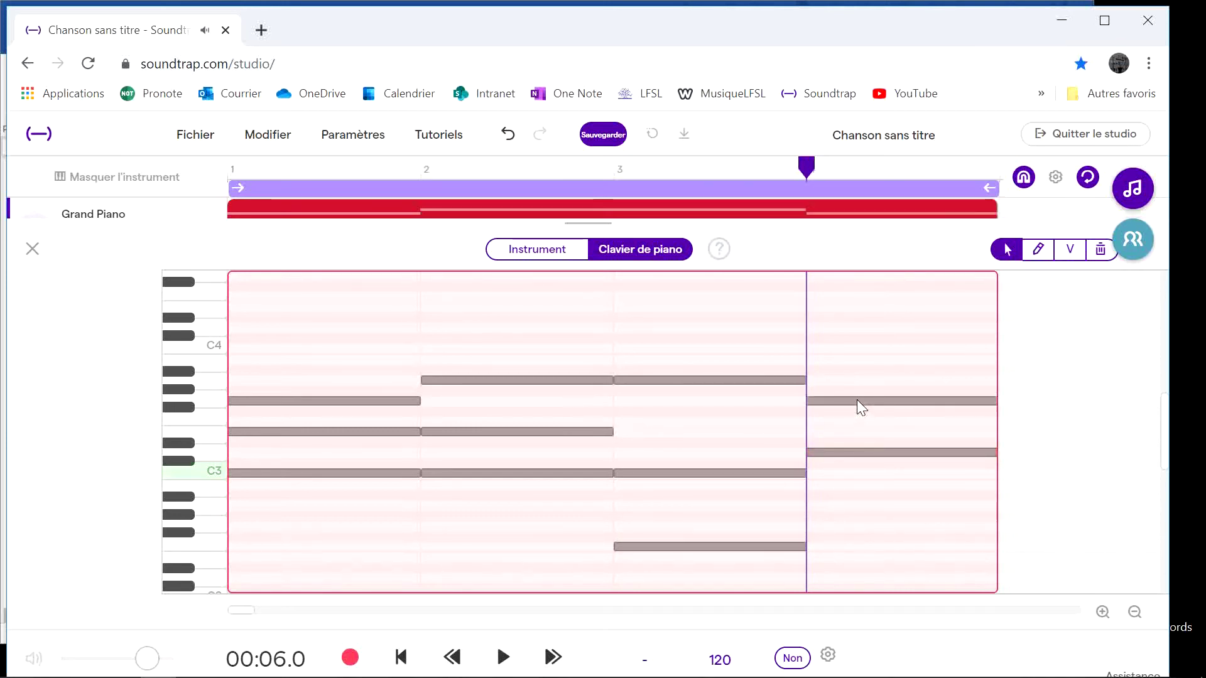
Step: In measure 4, raise the G3 note to A3 and add a full-measure F3 note to complete the ii chord
{"action": "mouse_move", "coordinate": [857, 400]}
{"action": "left_mouse_down"}
{"action": "mouse_move", "coordinate": [856, 418]}
{"action": "mouse_move", "coordinate": [857, 384]}
{"action": "left_mouse_up"}
{"action": "left_click", "coordinate": [858, 390]}
{"action": "double_click", "coordinate": [858, 390]}
{"action": "left_click", "coordinate": [858, 388]}
{"action": "left_click", "coordinate": [845, 454]}
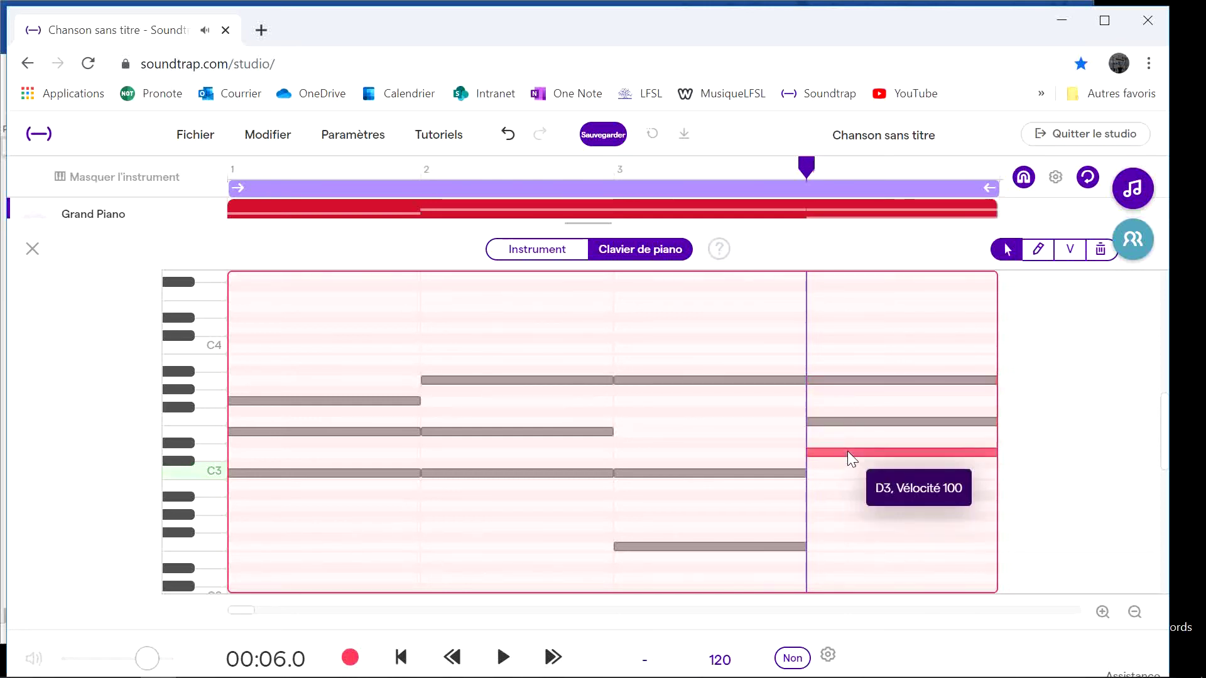
Step: Move the F3 note in measure 4 down one octave to F2
{"action": "left_click", "coordinate": [850, 422]}
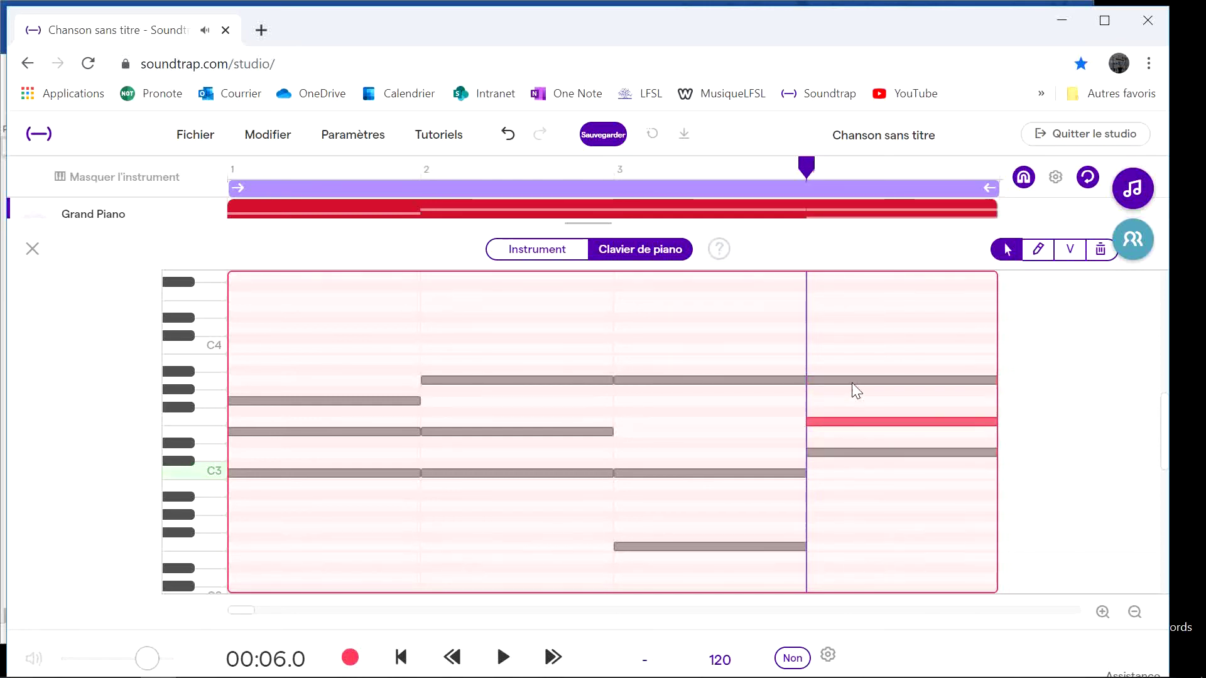
{"action": "left_click", "coordinate": [851, 381]}
{"action": "left_click", "coordinate": [848, 421]}
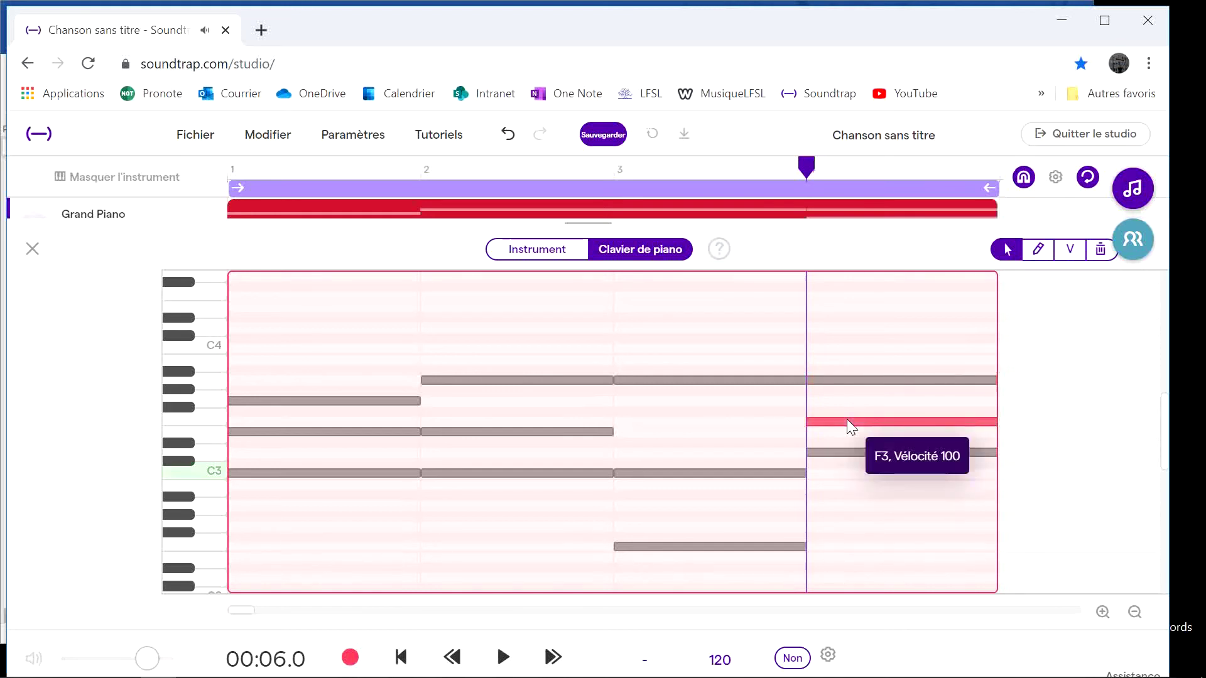
{"action": "left_click_drag", "start_coordinate": [847, 421], "coordinate": [837, 544]}
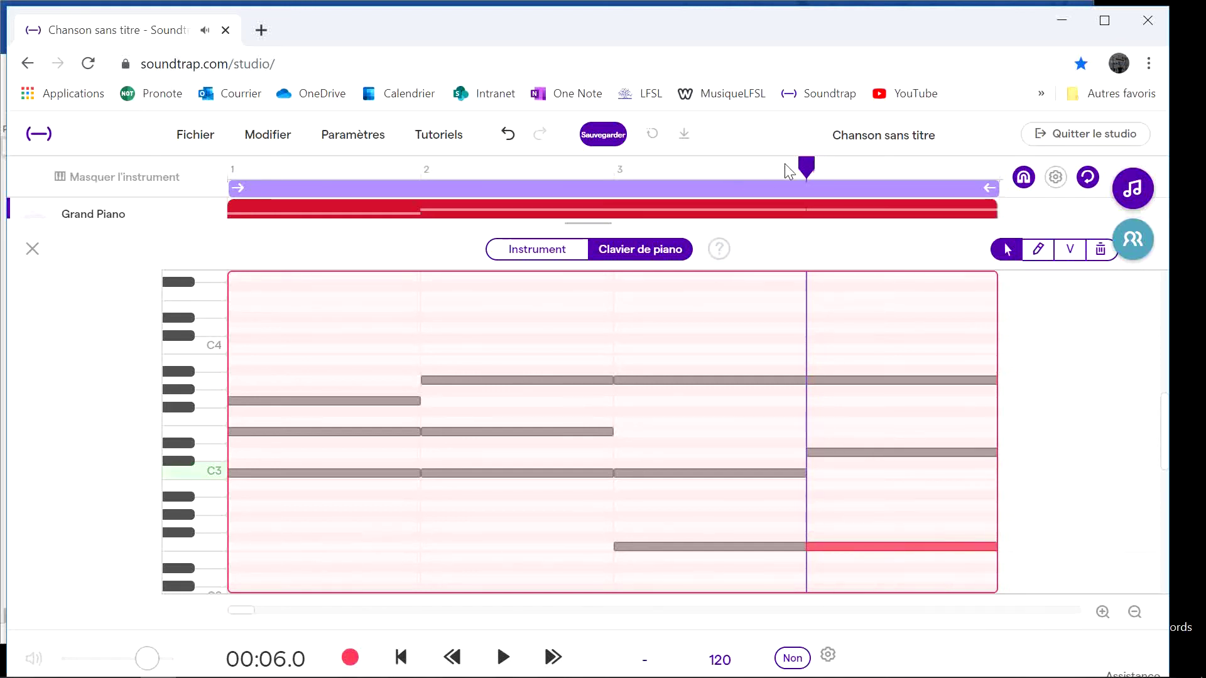
Step: Play the progression from the start into measure 4 and stop playback
{"action": "key", "text": "Return"}
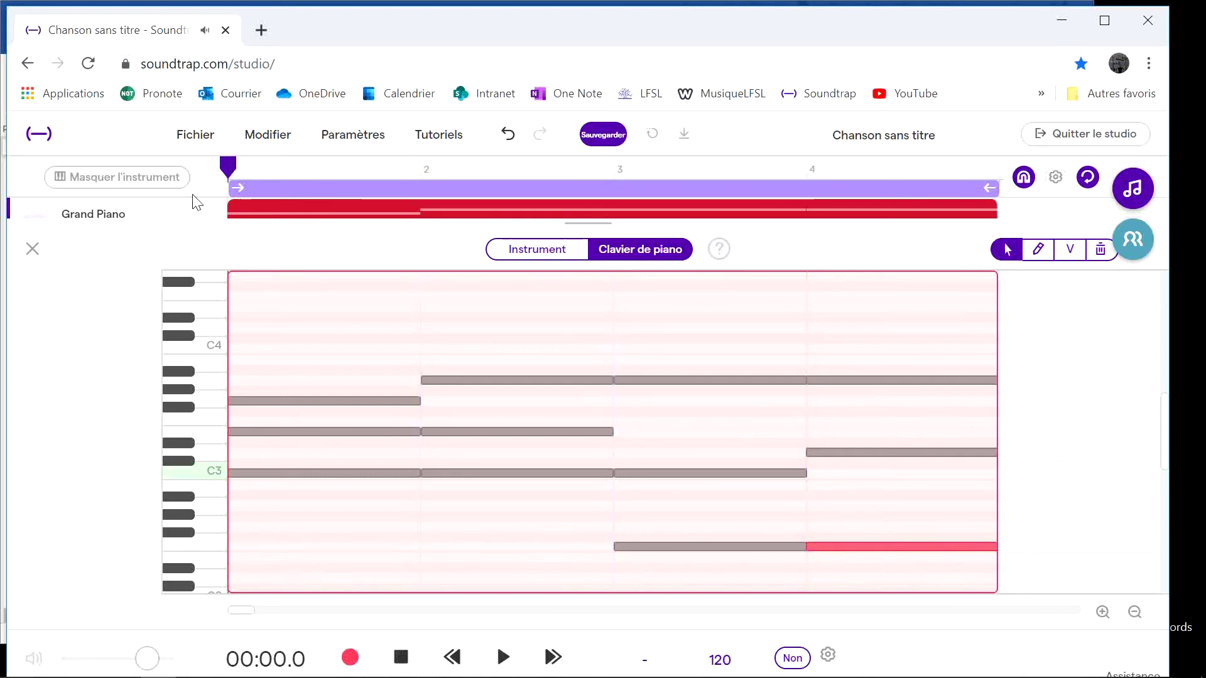
{"action": "left_click", "coordinate": [502, 657]}
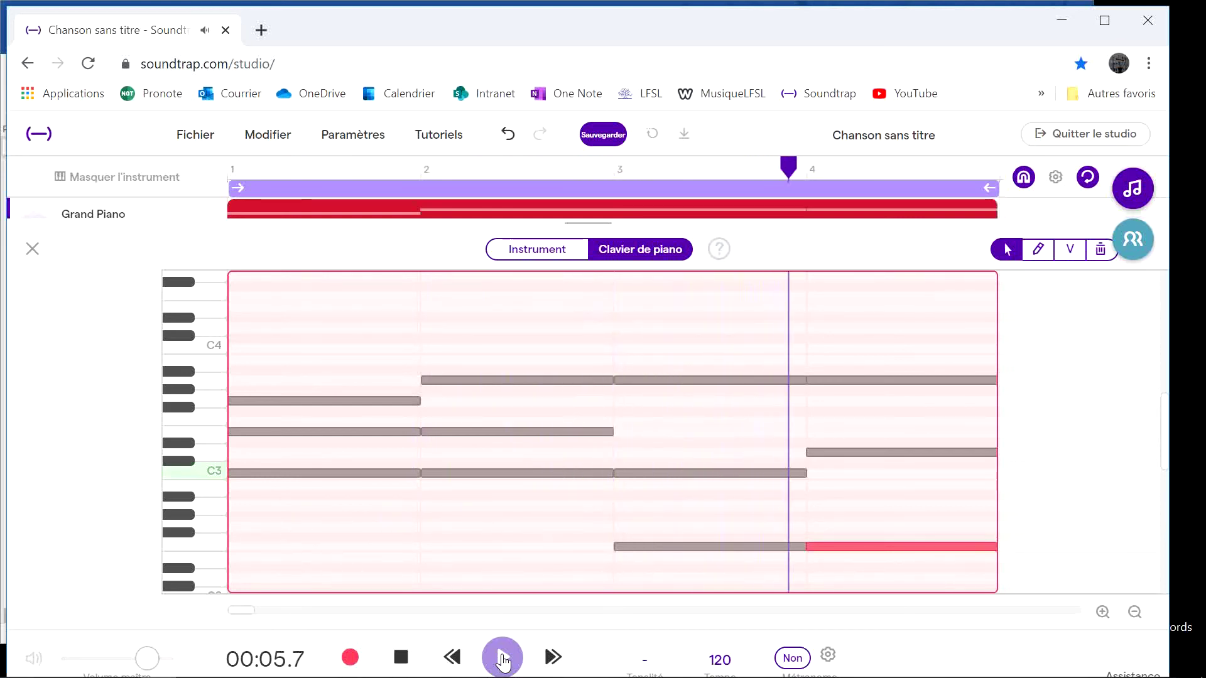
{"action": "left_click", "coordinate": [399, 656]}
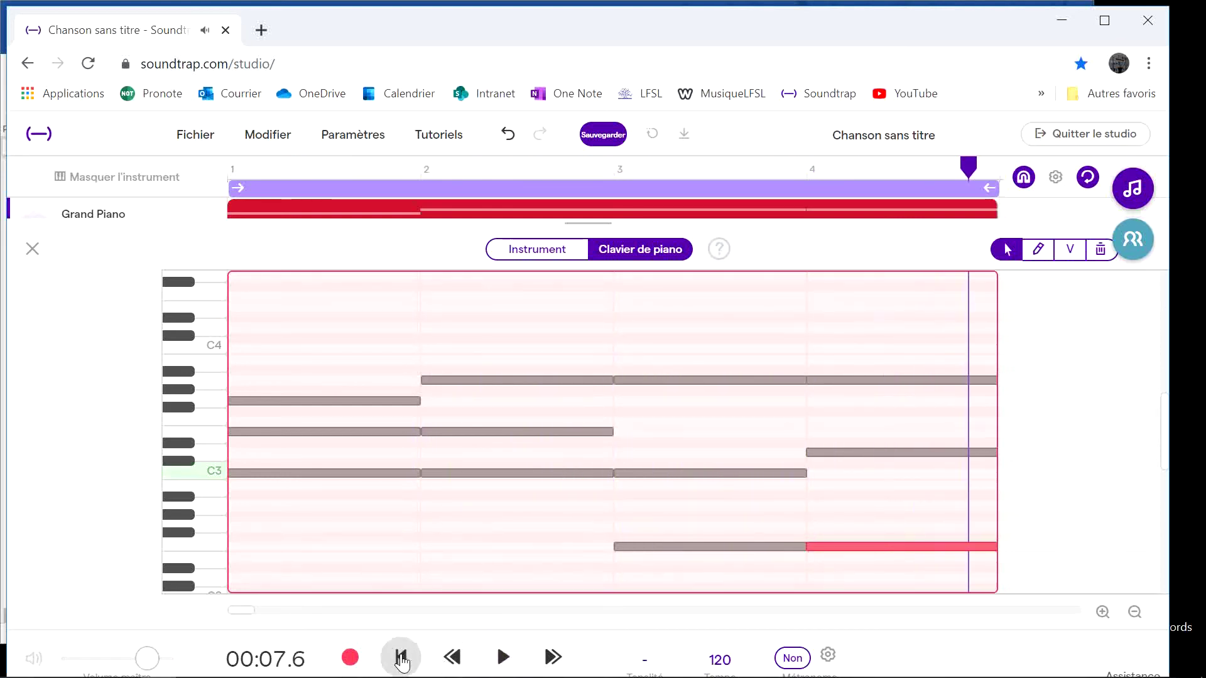
Step: Set the grid size to 1/2, shorten all three measure 4 notes to half a measure, and place the playhead at their end
{"action": "left_click_drag", "start_coordinate": [870, 337], "coordinate": [879, 563]}
{"action": "scroll", "coordinate": [955, 552], "scroll_direction": "down", "scroll_amount": 1}
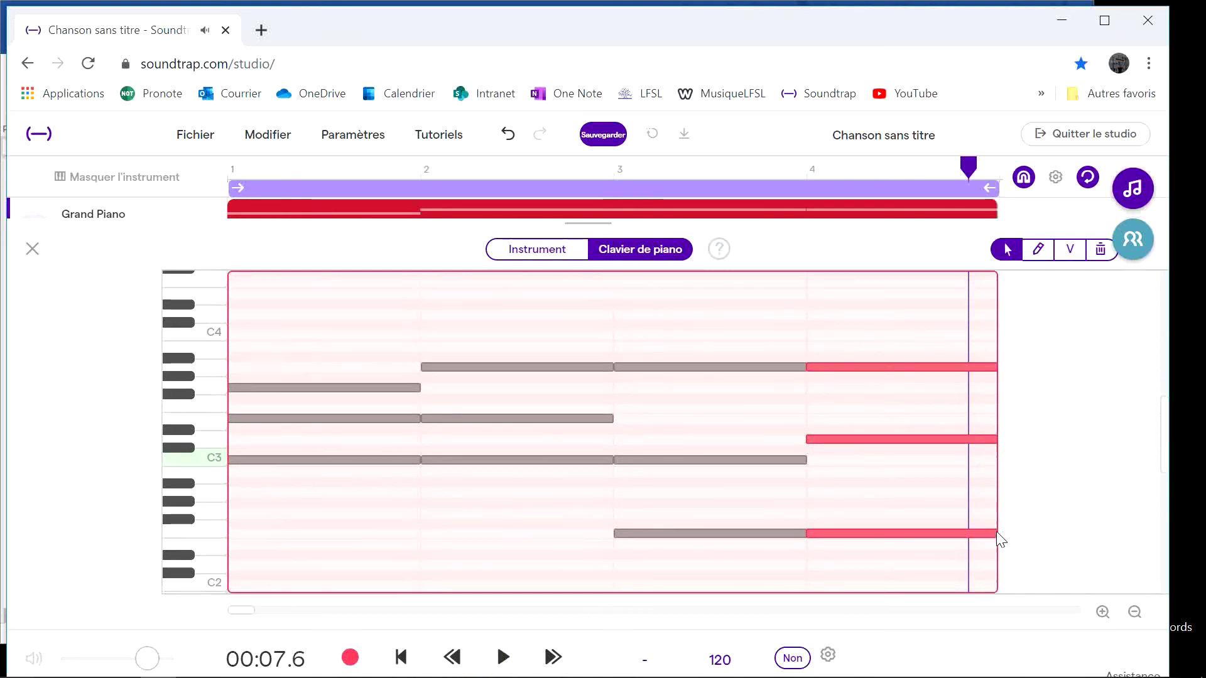
{"action": "left_click", "coordinate": [1054, 177]}
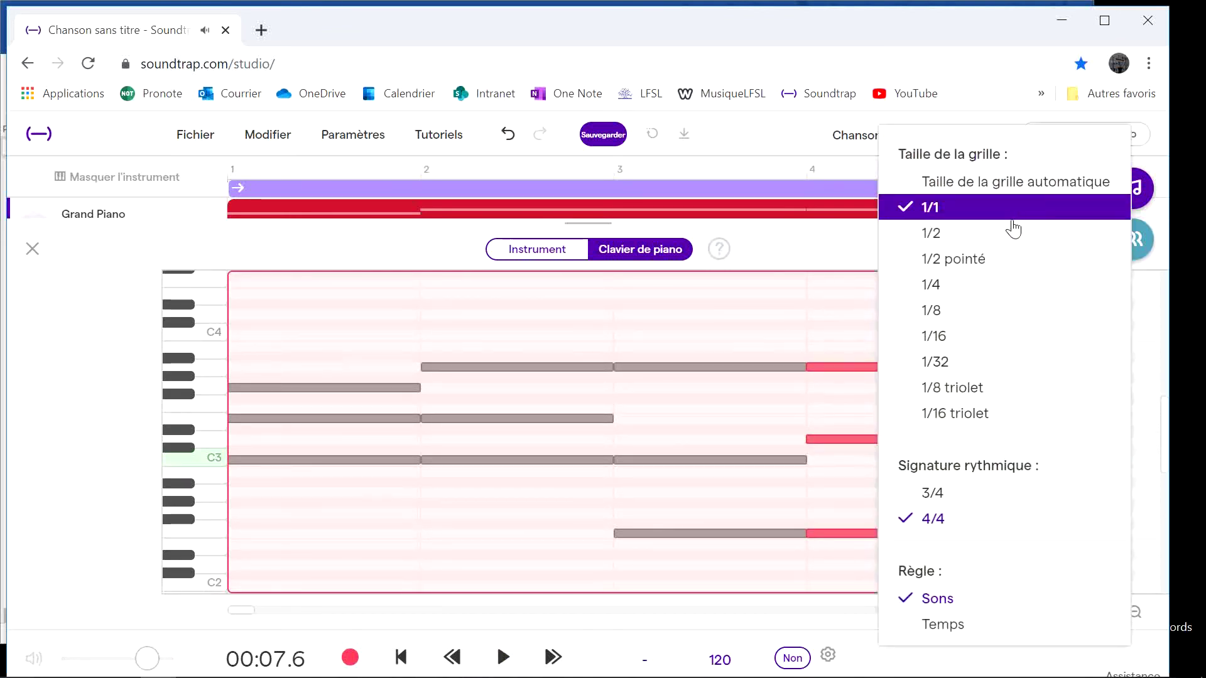
{"action": "left_click", "coordinate": [929, 208]}
{"action": "left_click_drag", "start_coordinate": [997, 529], "coordinate": [902, 533]}
{"action": "left_click", "coordinate": [891, 328]}
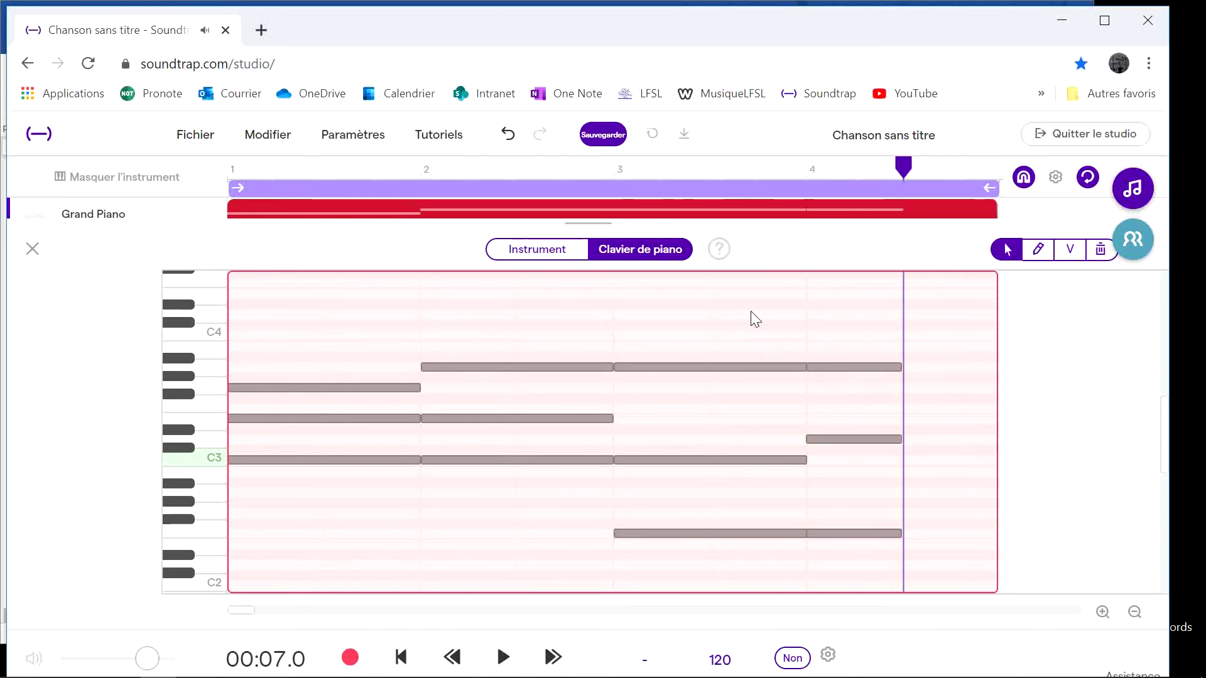
Step: Switch to Word and shade the G, B and D cells of the V column orange like the other highlighted chords
{"action": "key", "text": "alt+Tab"}
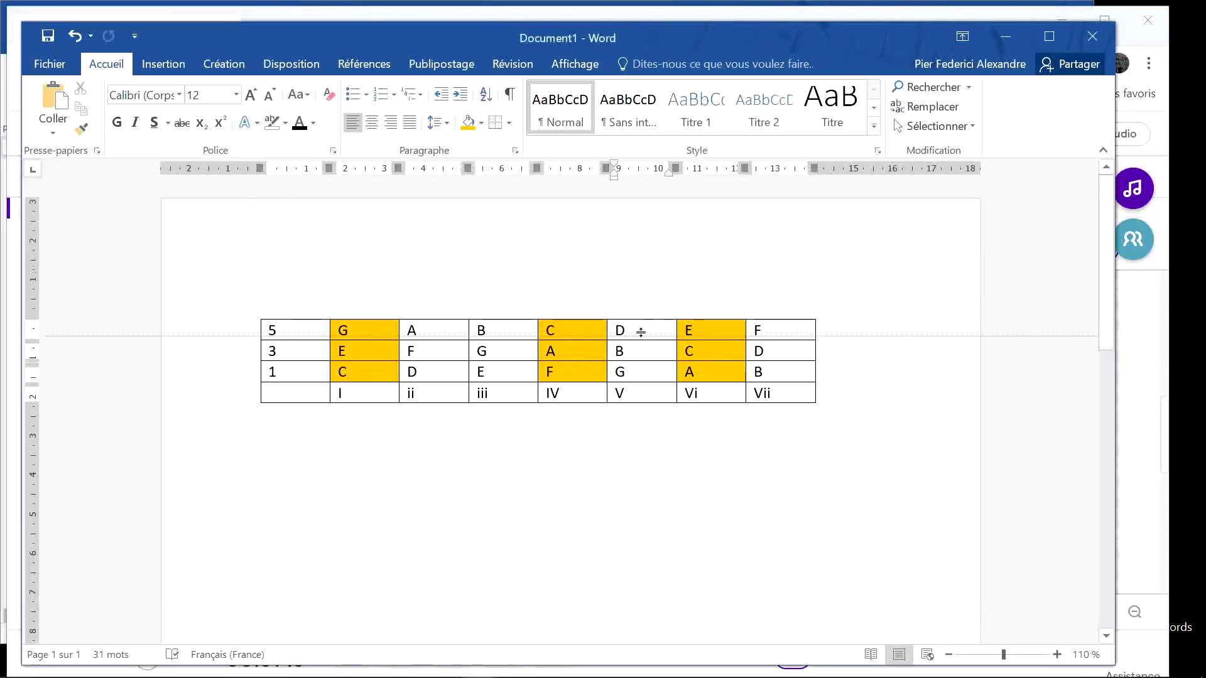
{"action": "left_click", "coordinate": [639, 371]}
{"action": "left_click_drag", "start_coordinate": [639, 371], "coordinate": [640, 331]}
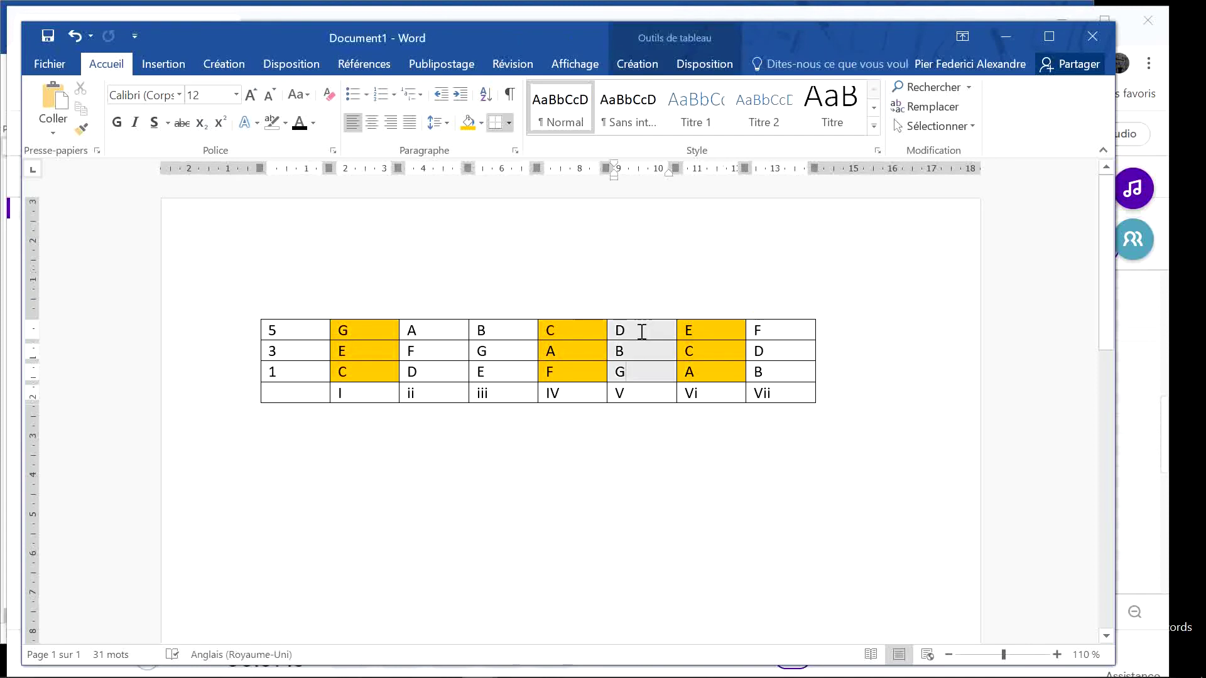
{"action": "left_click", "coordinate": [468, 121]}
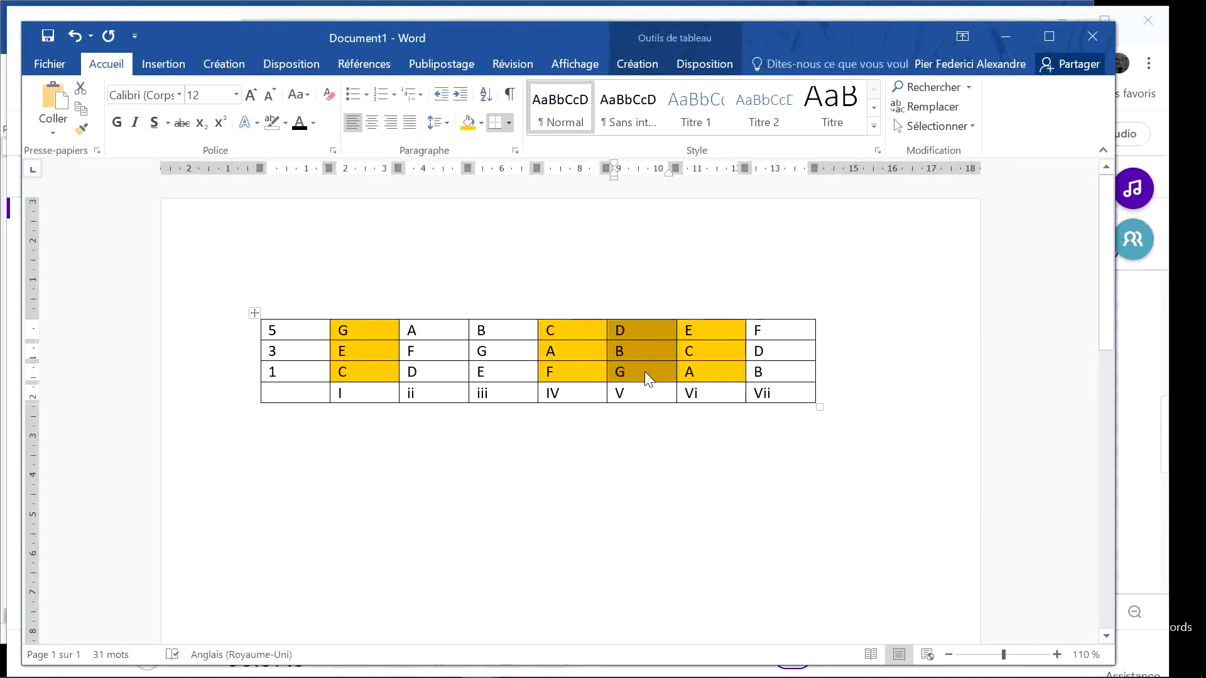
Step: Switch to Soundtrap and add half-measure G2, B2 and D3 notes in the second half of measure 4 for the V chord
{"action": "key", "text": "alt+Tab"}
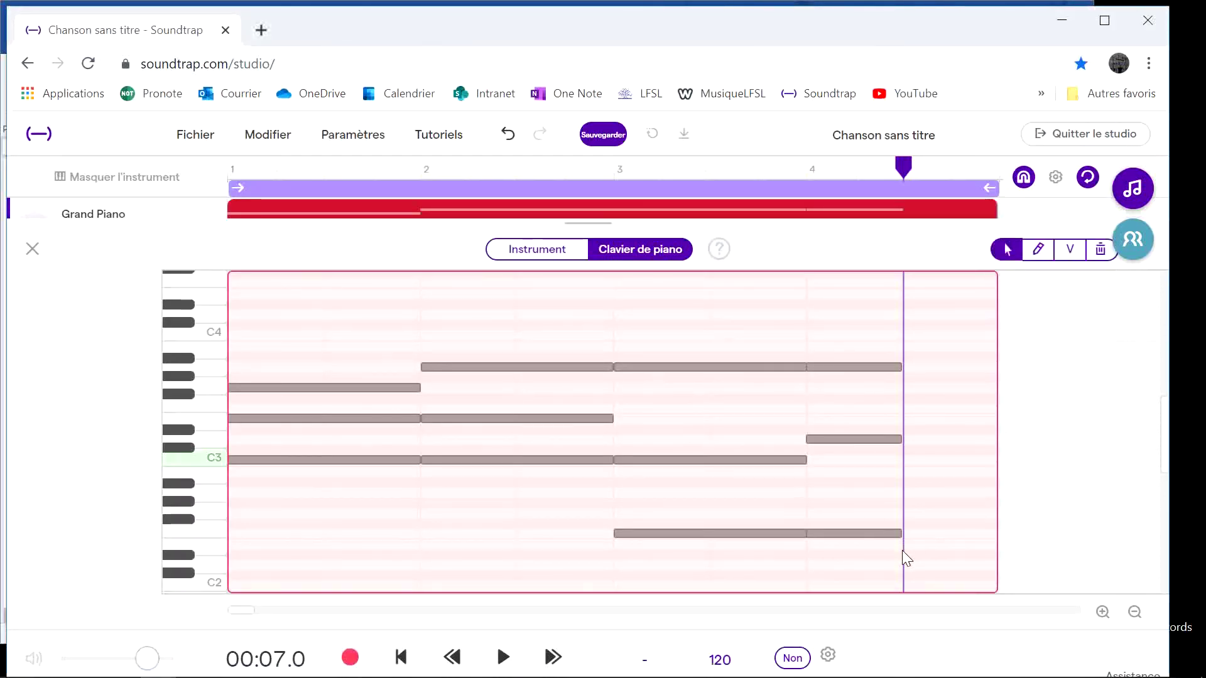
{"action": "left_click", "coordinate": [927, 544]}
{"action": "left_click_drag", "start_coordinate": [929, 542], "coordinate": [938, 517]}
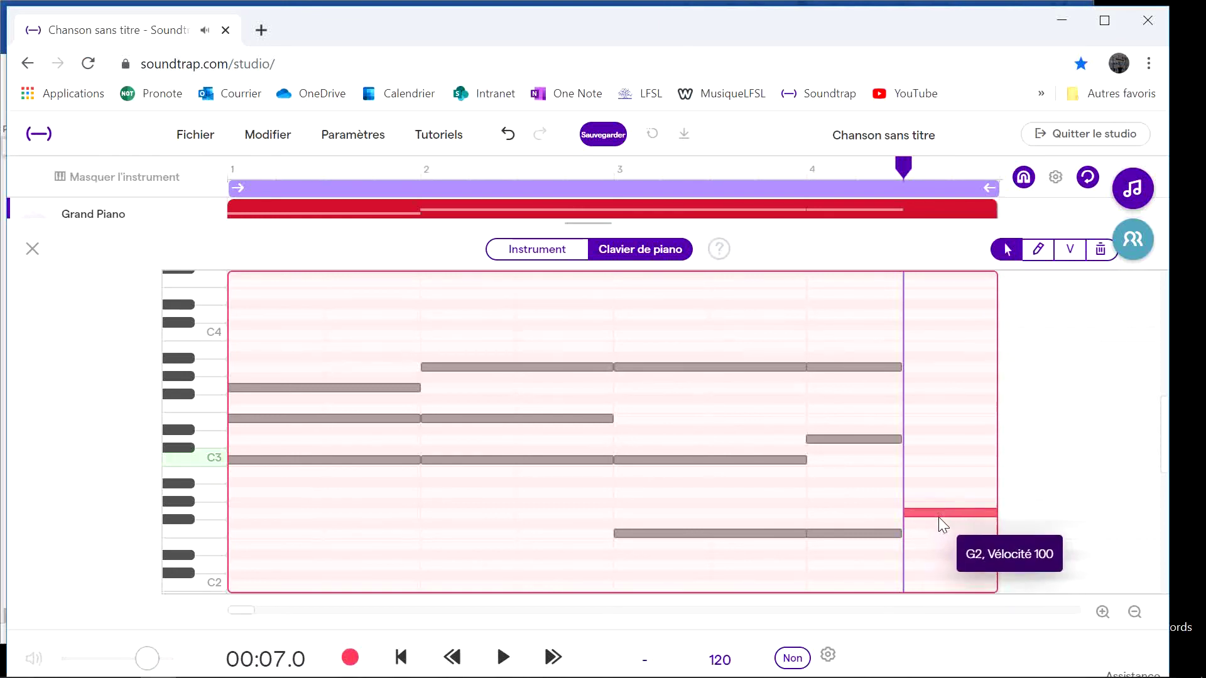
{"action": "left_click", "coordinate": [937, 453]}
{"action": "mouse_move", "coordinate": [938, 457]}
{"action": "left_mouse_down"}
{"action": "mouse_move", "coordinate": [930, 422]}
{"action": "mouse_move", "coordinate": [933, 472]}
{"action": "left_mouse_up"}
{"action": "left_click_drag", "start_coordinate": [941, 377], "coordinate": [941, 435]}
Step: Play the progression from the start, stop playback, and close the piano roll
{"action": "left_click", "coordinate": [469, 171]}
{"action": "left_click", "coordinate": [232, 170]}
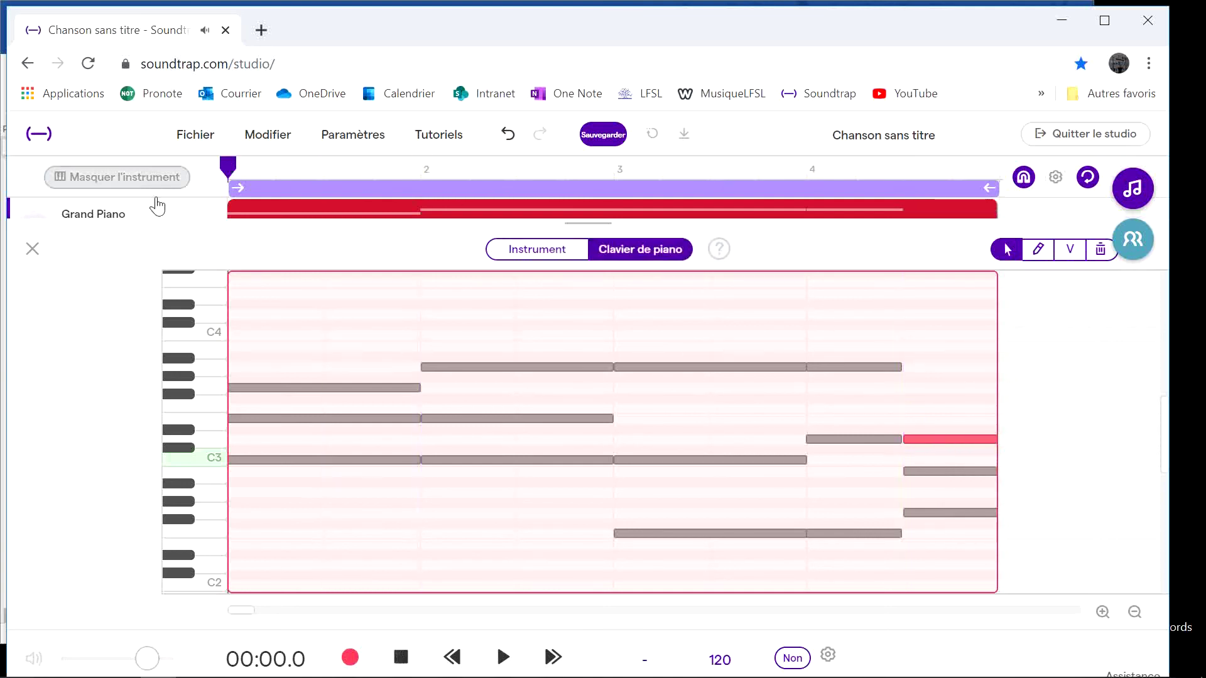
{"action": "left_click", "coordinate": [500, 657]}
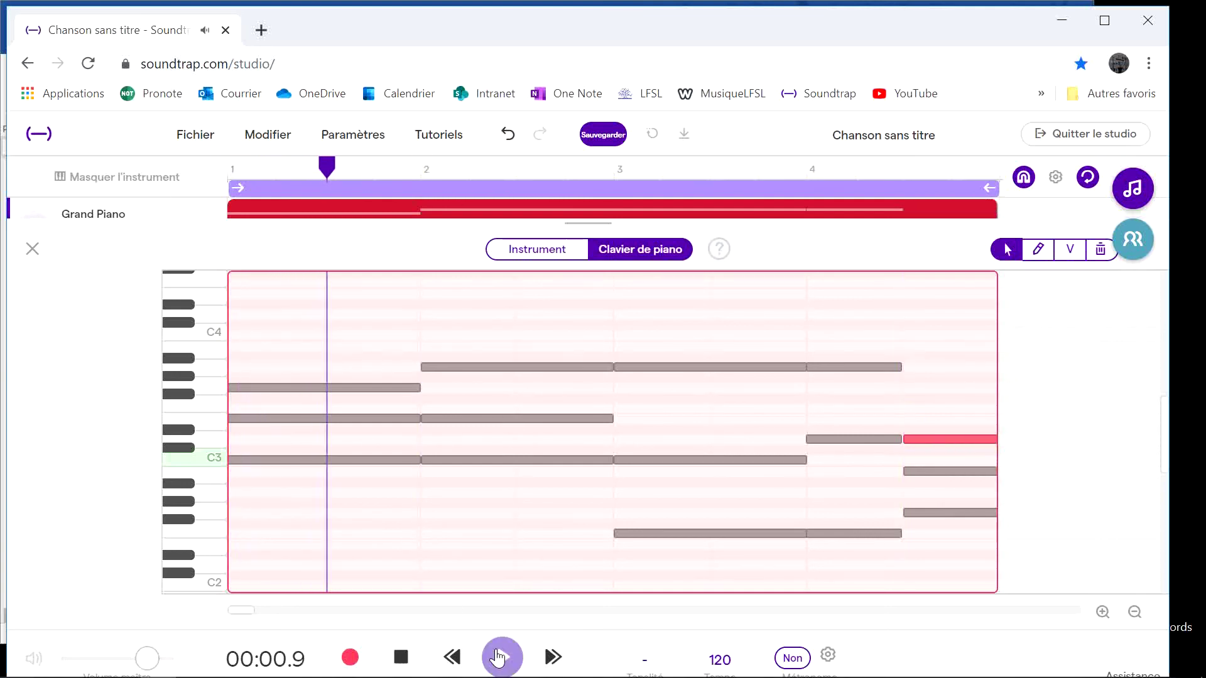
{"action": "left_click", "coordinate": [400, 660]}
{"action": "left_click", "coordinate": [33, 250]}
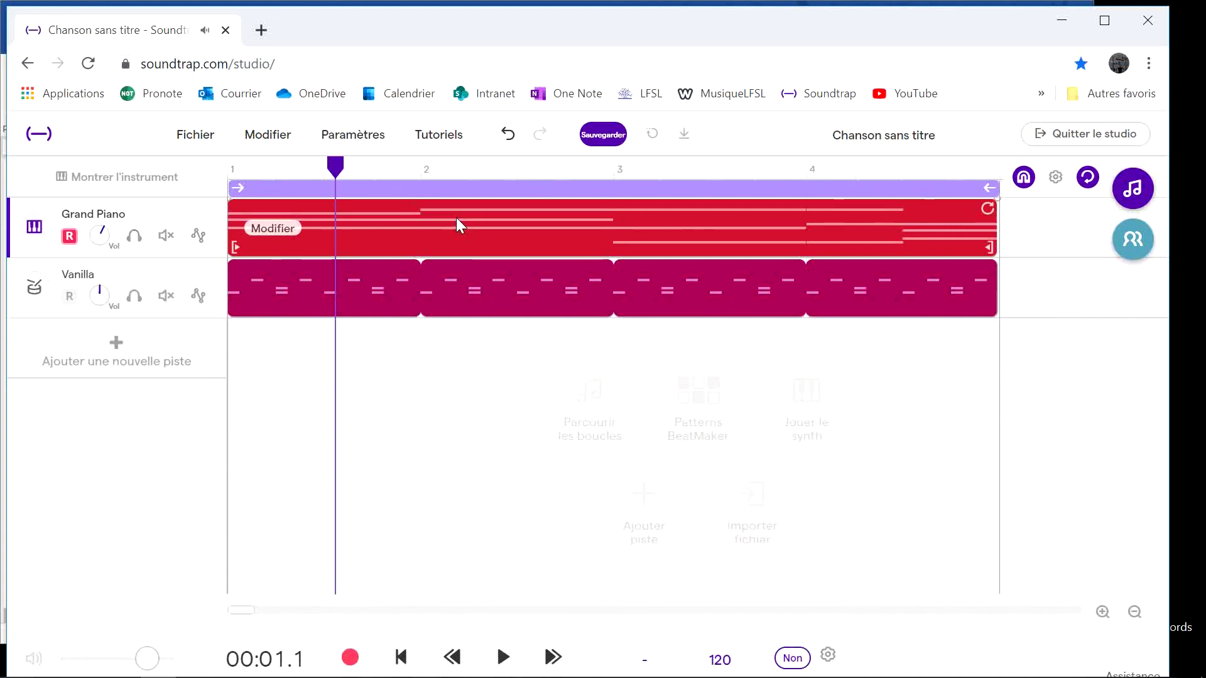
Step: Reopen the Grand Piano region, examine the notes of the first chord, and close the piano roll
{"action": "double_click", "coordinate": [618, 236]}
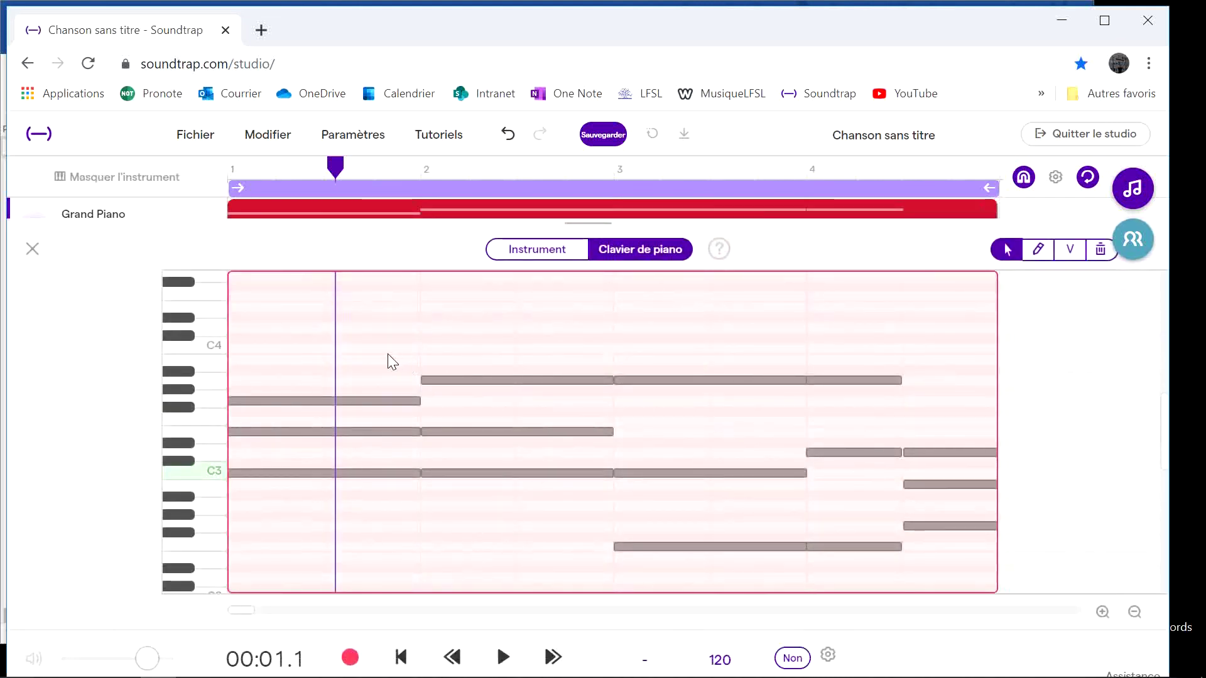
{"action": "left_click_drag", "start_coordinate": [390, 362], "coordinate": [397, 458]}
{"action": "left_click", "coordinate": [30, 250]}
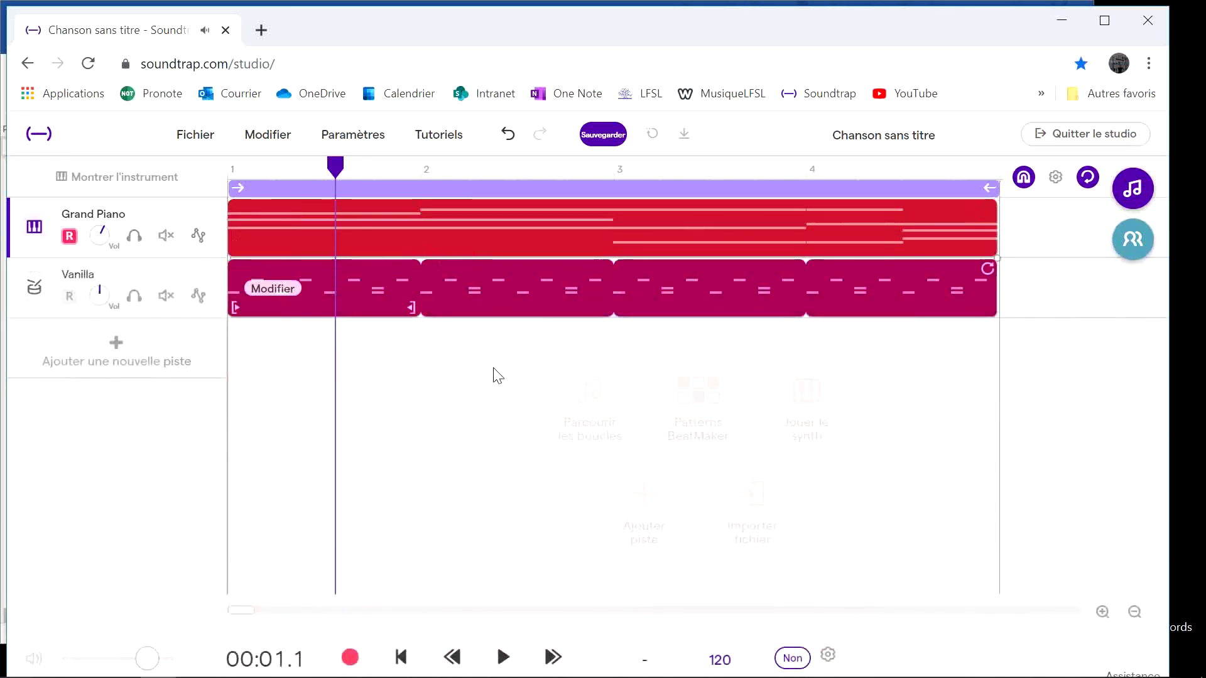